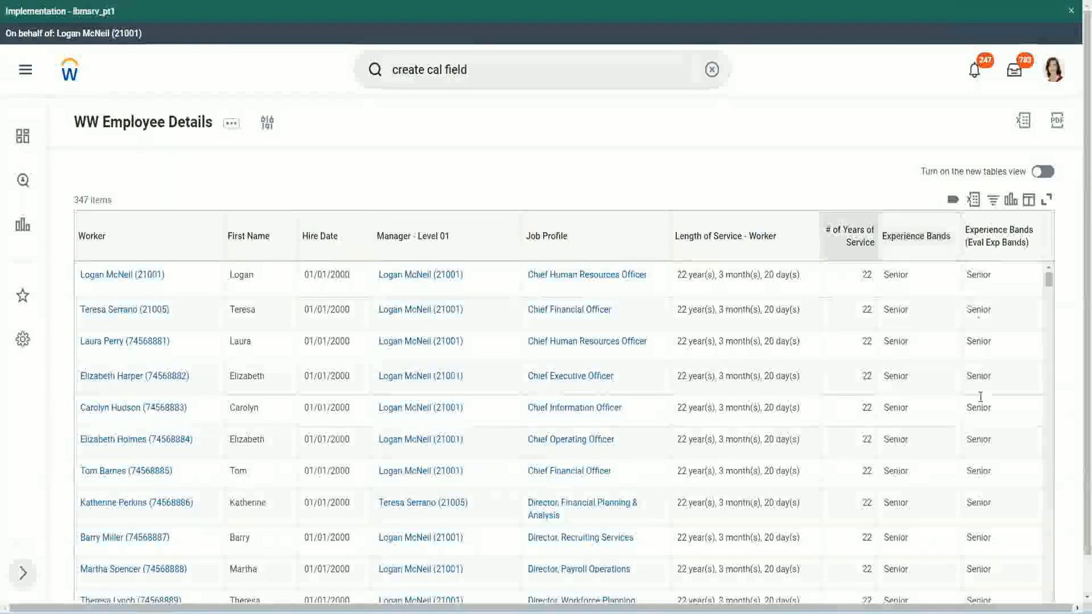
pyautogui.click(928, 355)
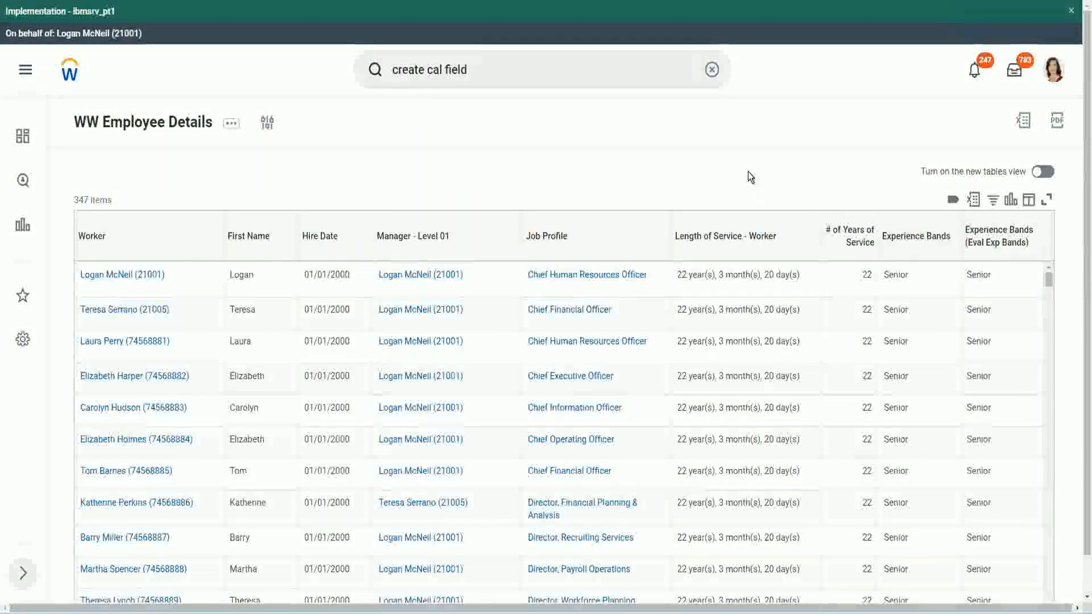
pyautogui.click(946, 269)
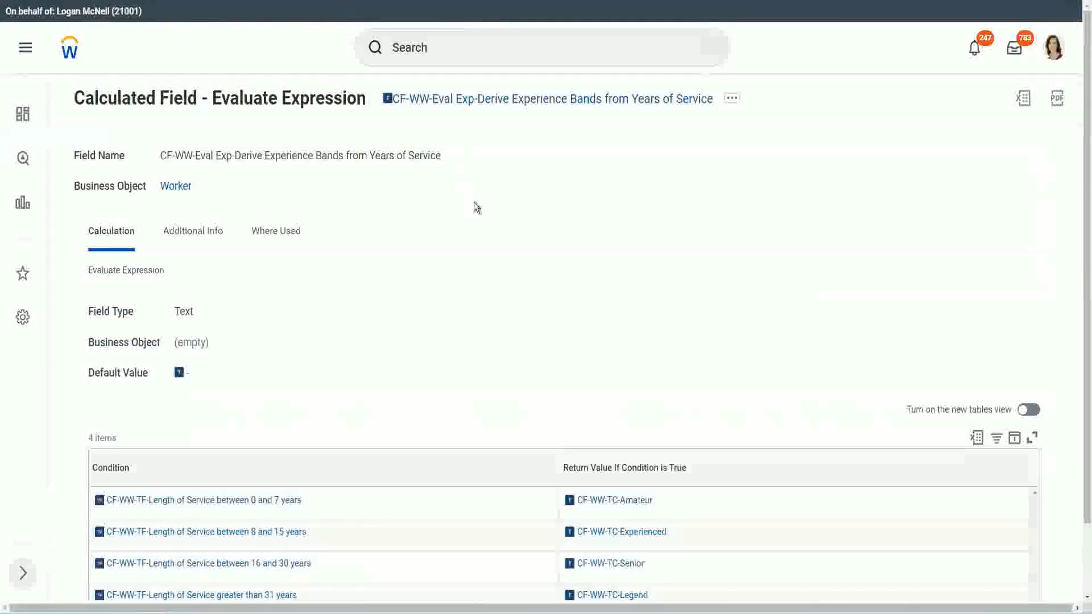
# Step: Copy the name of the existing Evaluate Expression calculated field and open the Create Calculated Field task
pyautogui.rightClick(472, 103)
pyautogui.click(500, 167)
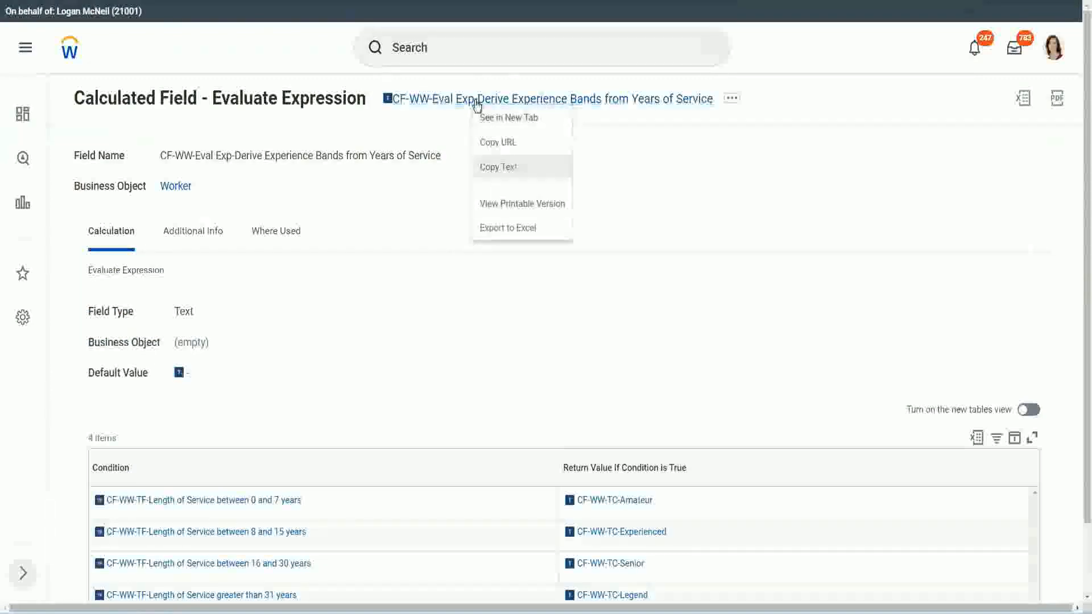
pyautogui.click(457, 51)
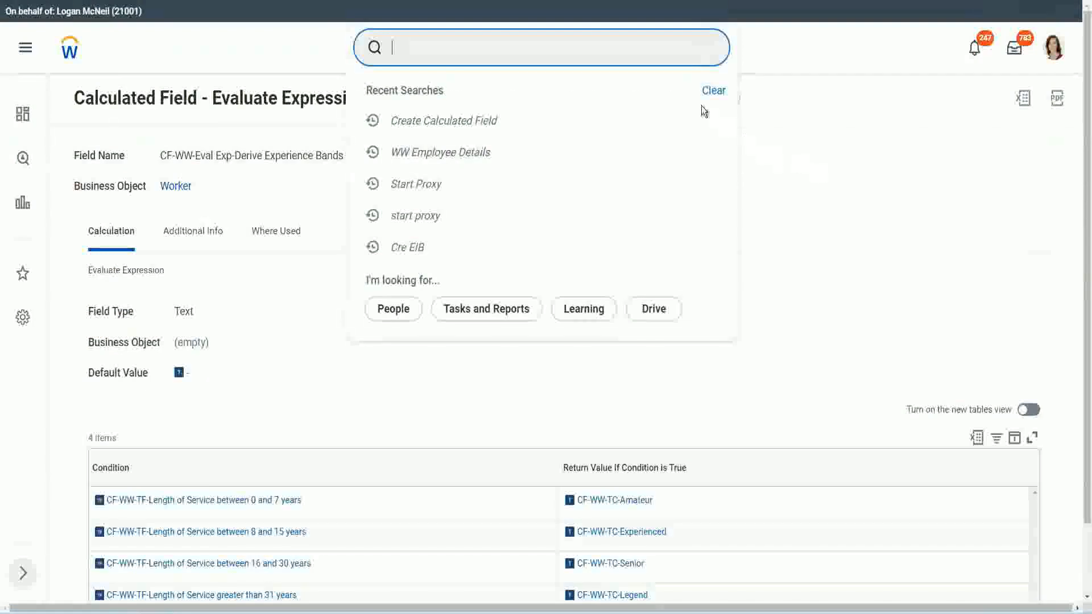
pyautogui.click(432, 42)
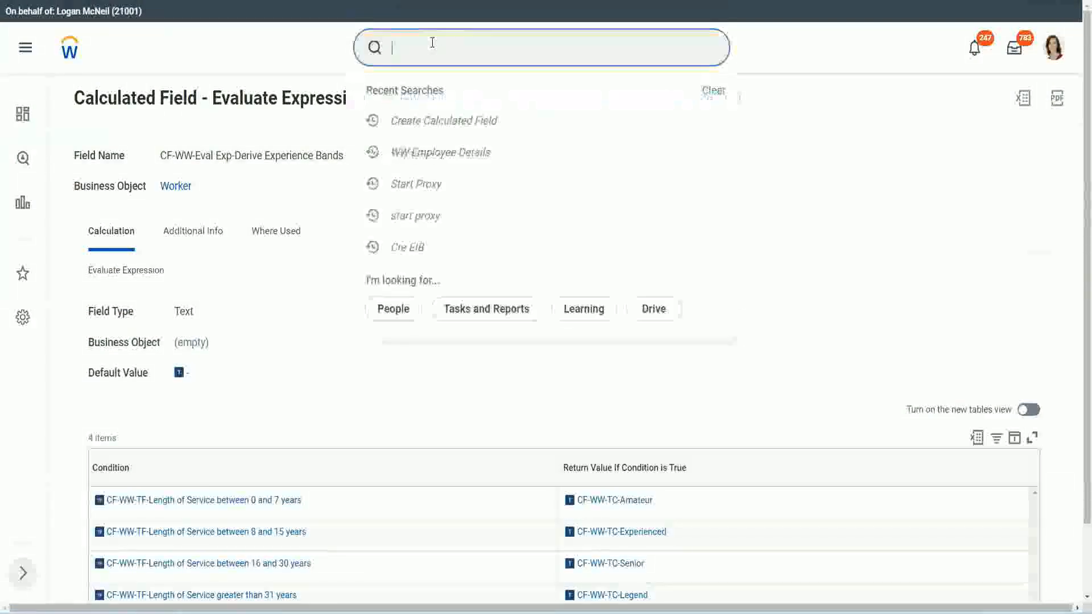
pyautogui.write('create calc')
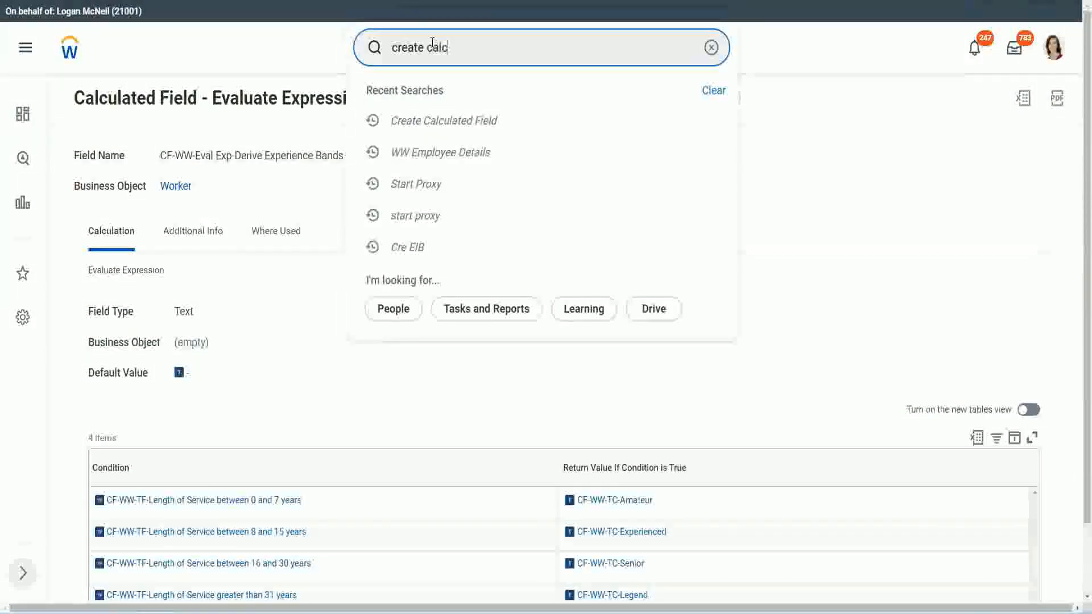
pyautogui.write(' field')
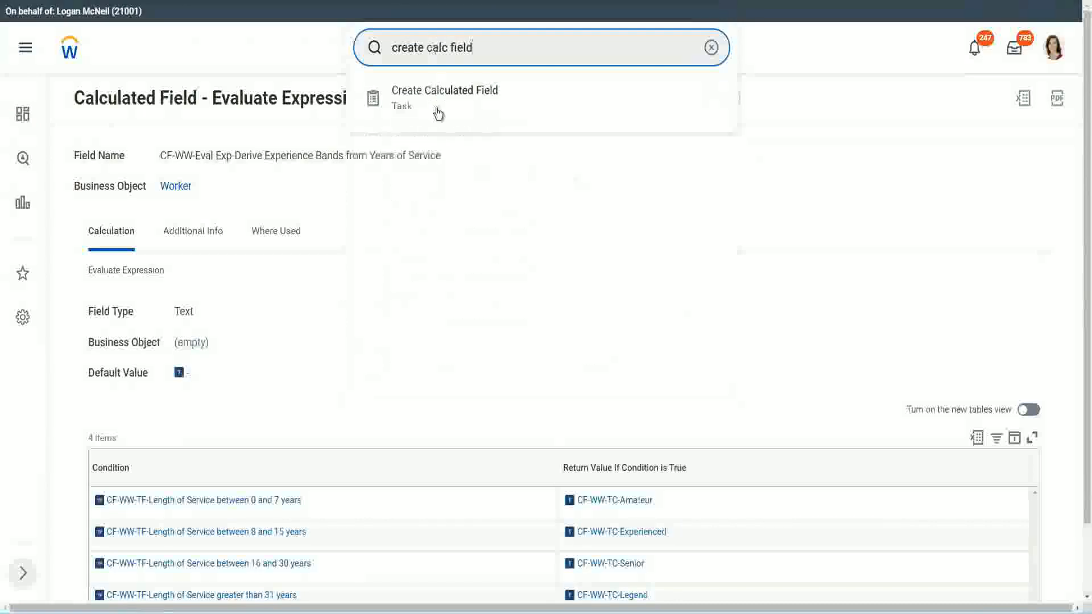
pyautogui.click(438, 114)
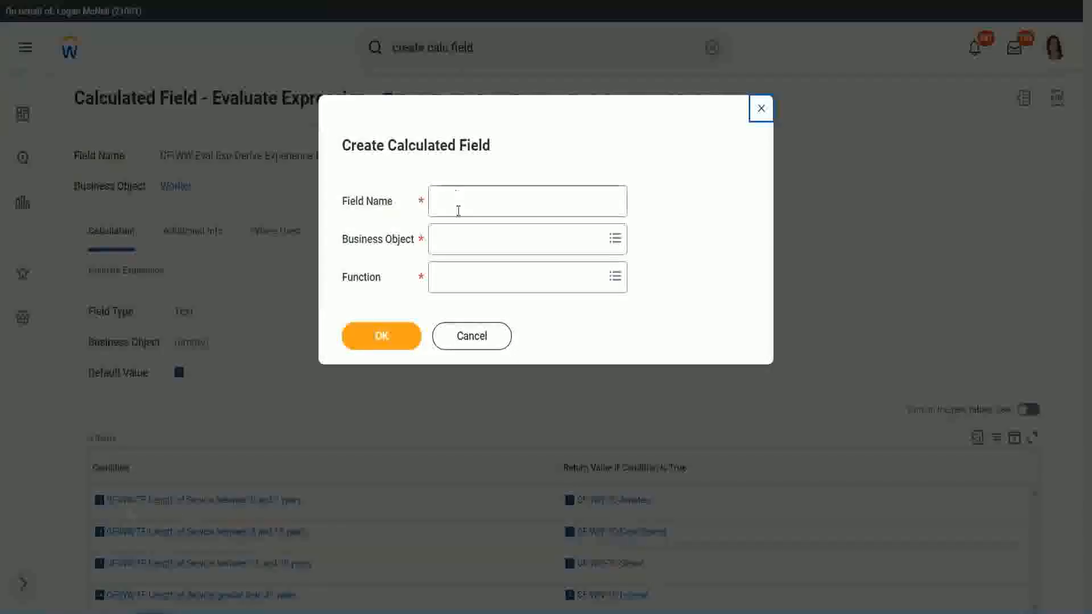
# Step: Name the new calculated field "CF-WW-LRB-Identify Experience Bands from years of Service"
pyautogui.click(459, 203)
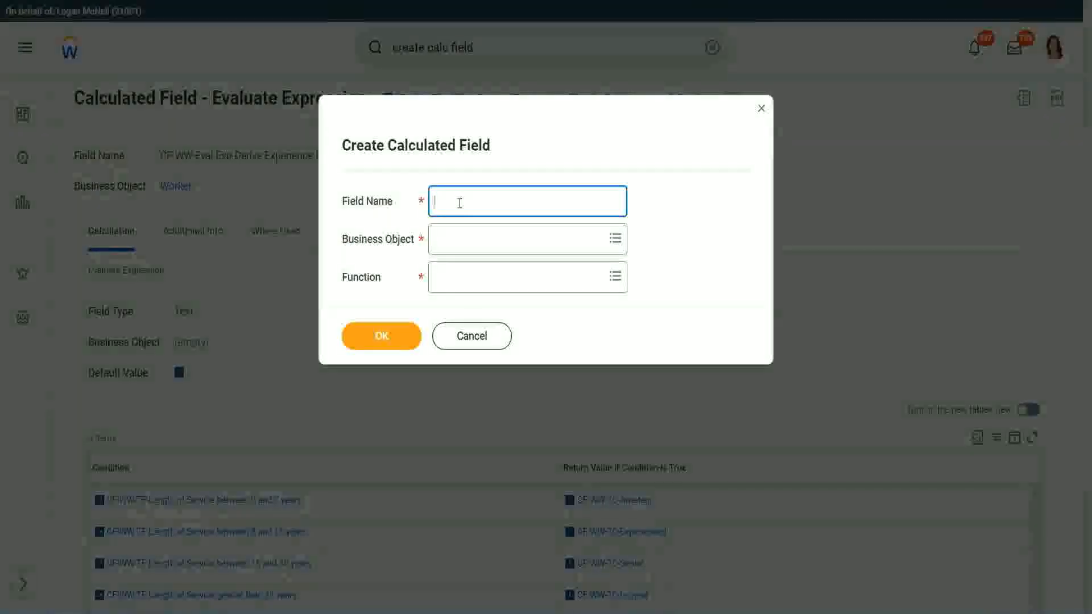
pyautogui.write('CF')
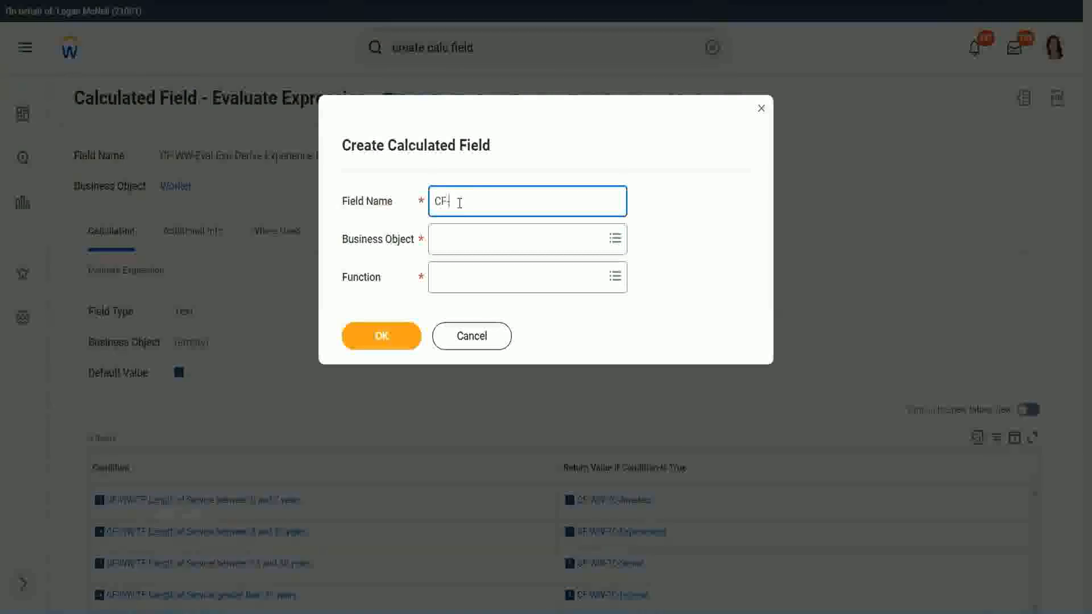
pyautogui.write('-WW')
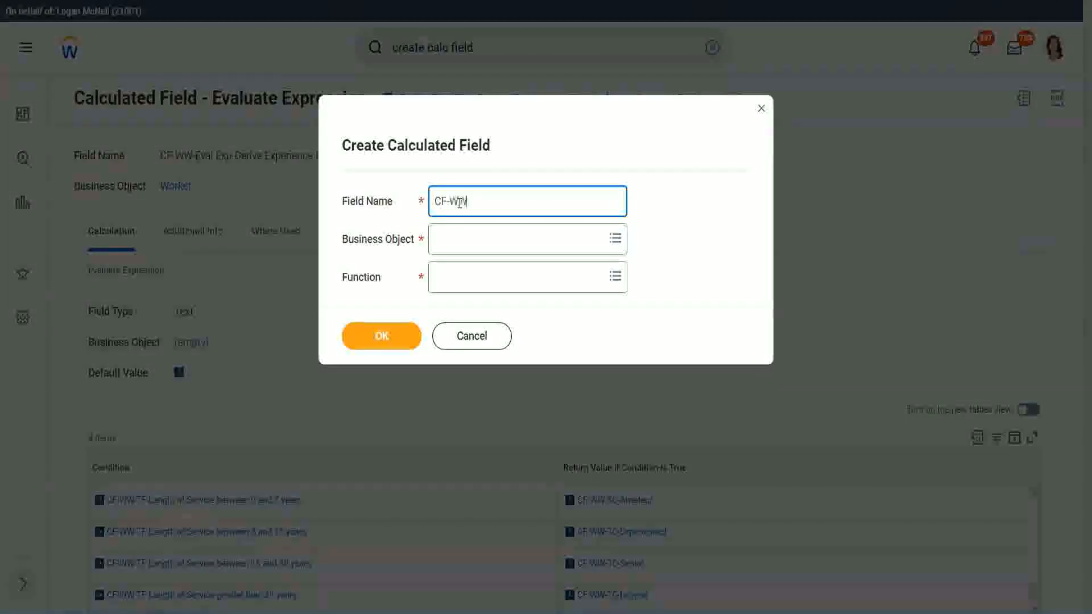
pyautogui.write('-LRB-')
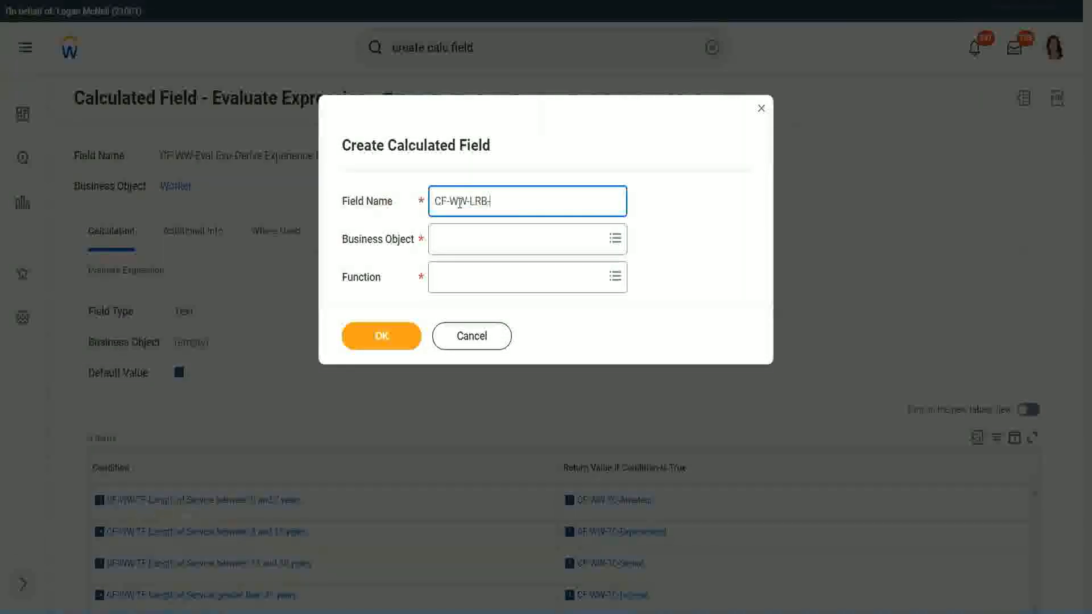
pyautogui.write('Identify ')
pyautogui.write('Exe')
pyautogui.write('perien')
pyautogui.write('ce Bands fro')
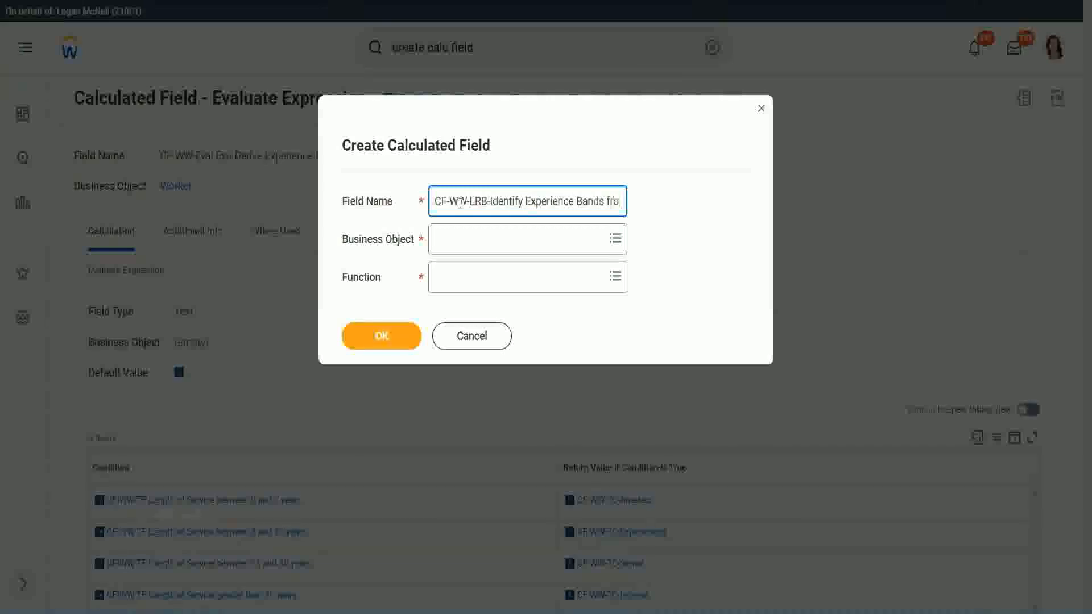
pyautogui.write('m years of Service')
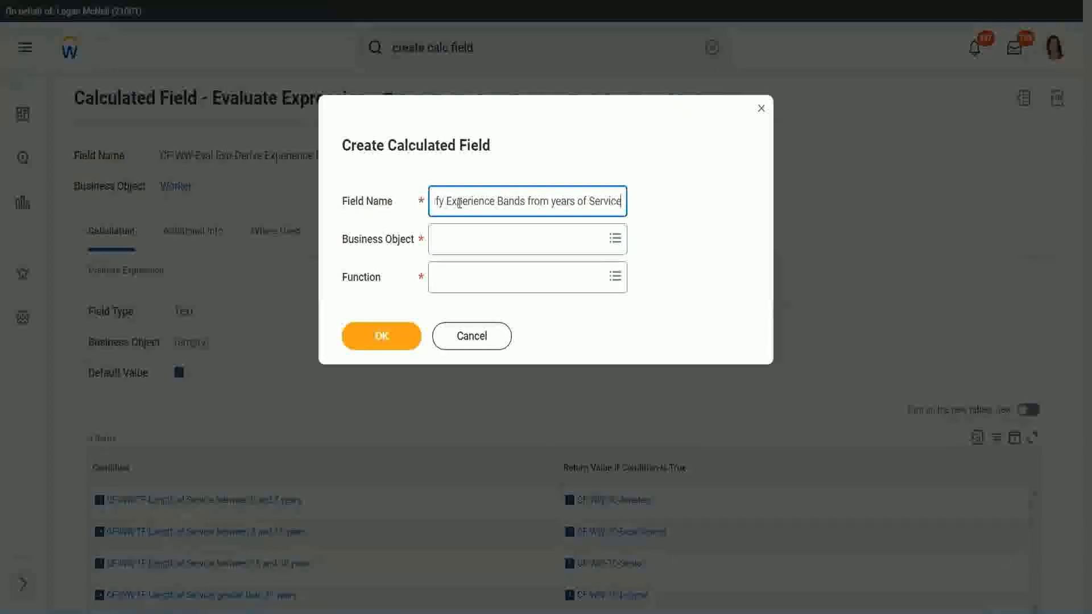
# Step: Assign the Worker business object and the Lookup Range Band function to the new field, and continue to its definition
pyautogui.press('Tab')
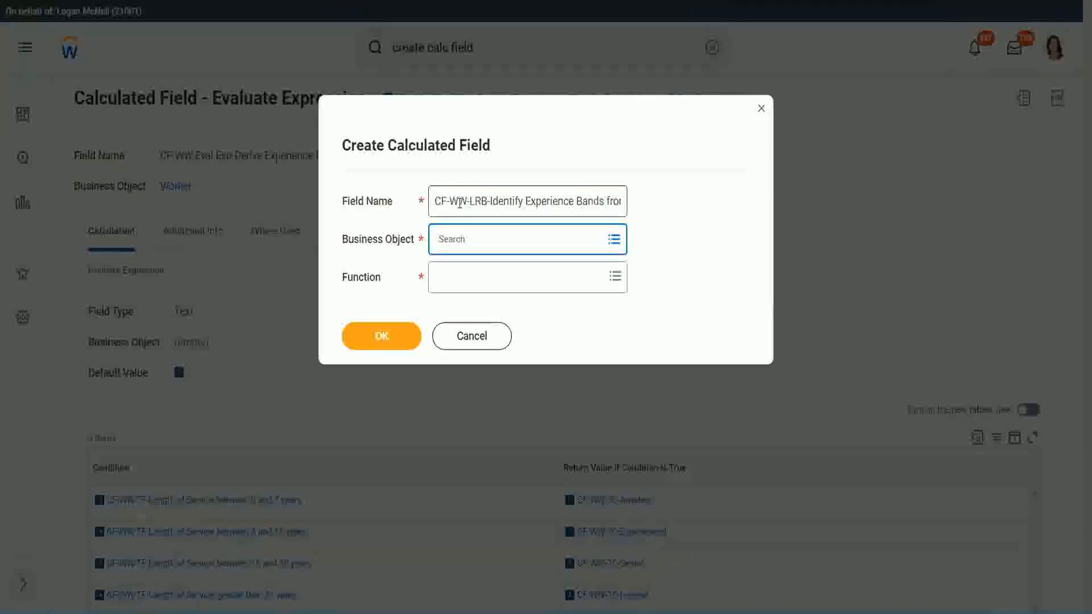
pyautogui.write('worker')
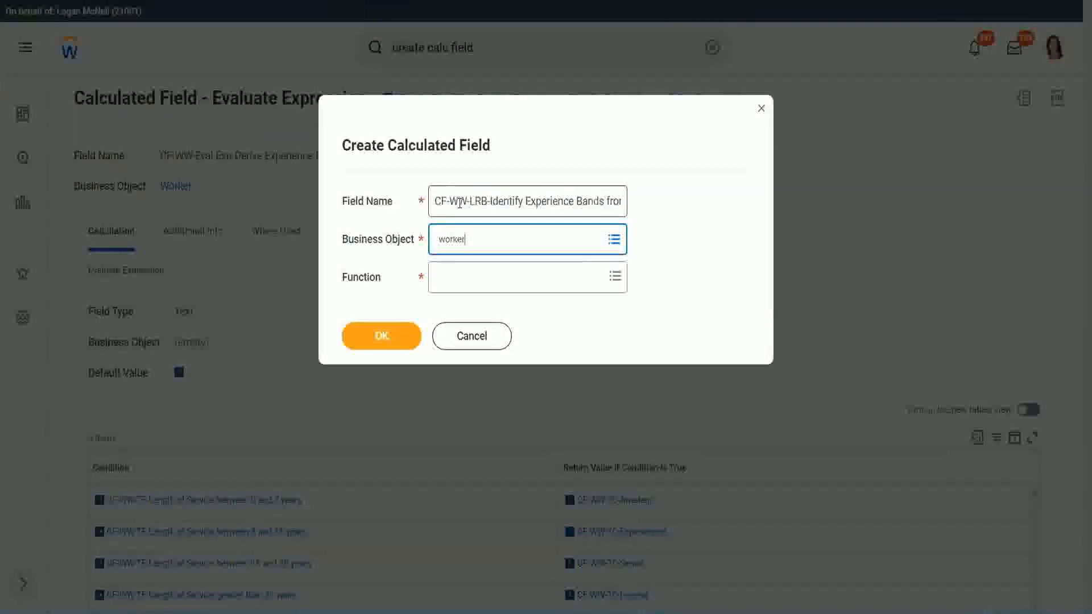
pyautogui.press('Return')
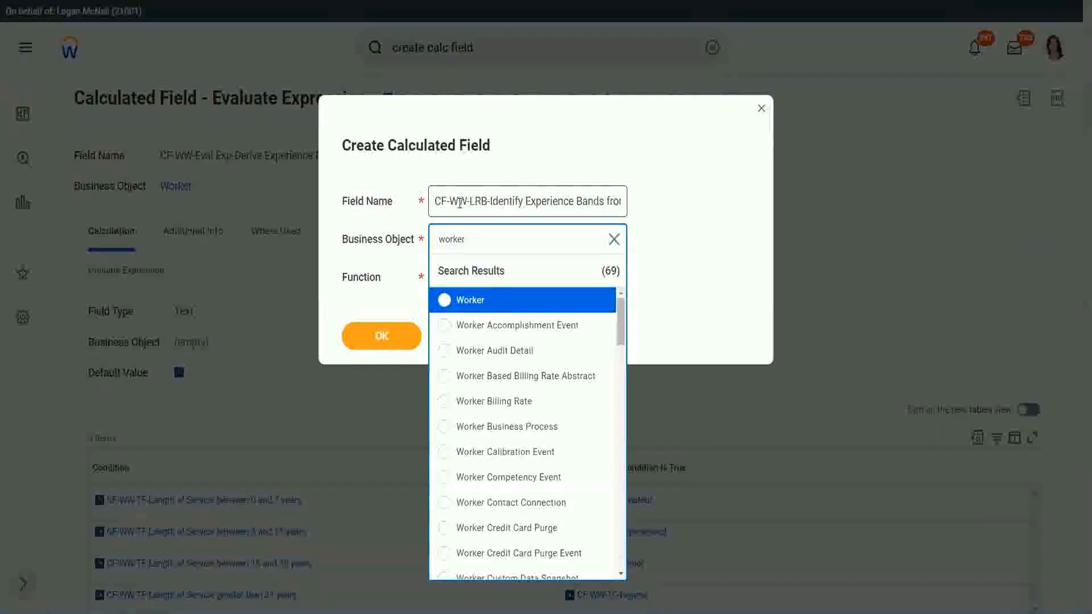
pyautogui.press('Return')
pyautogui.press('Tab')
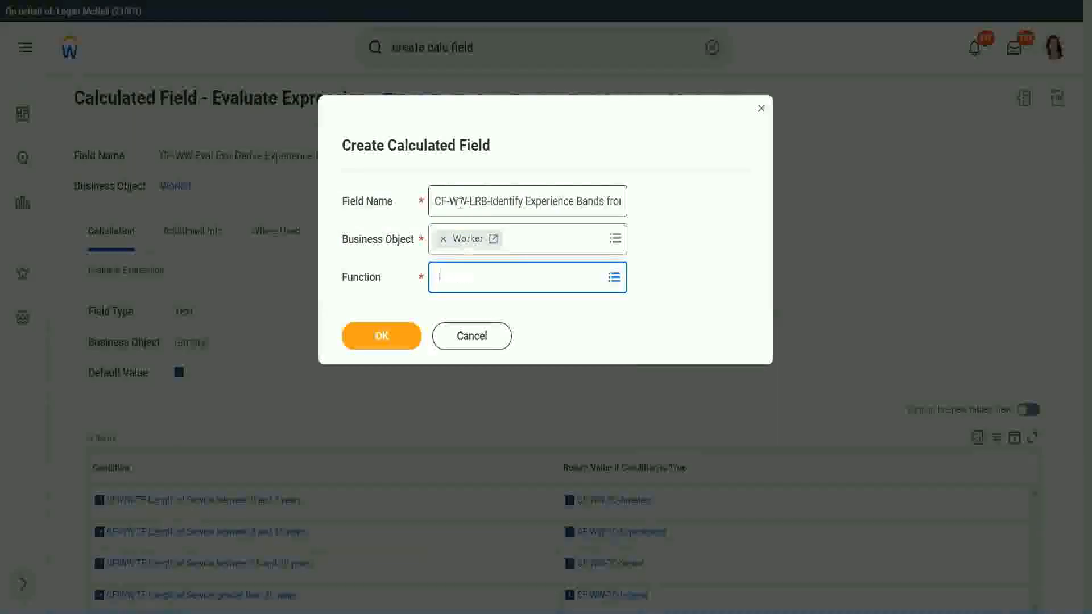
pyautogui.press('Return')
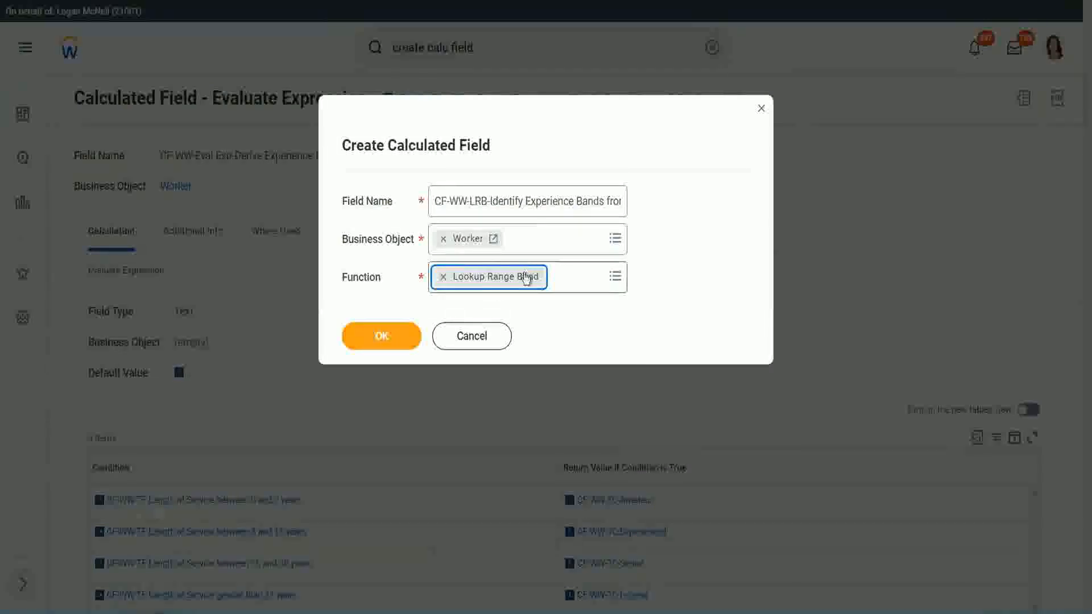
pyautogui.click(390, 339)
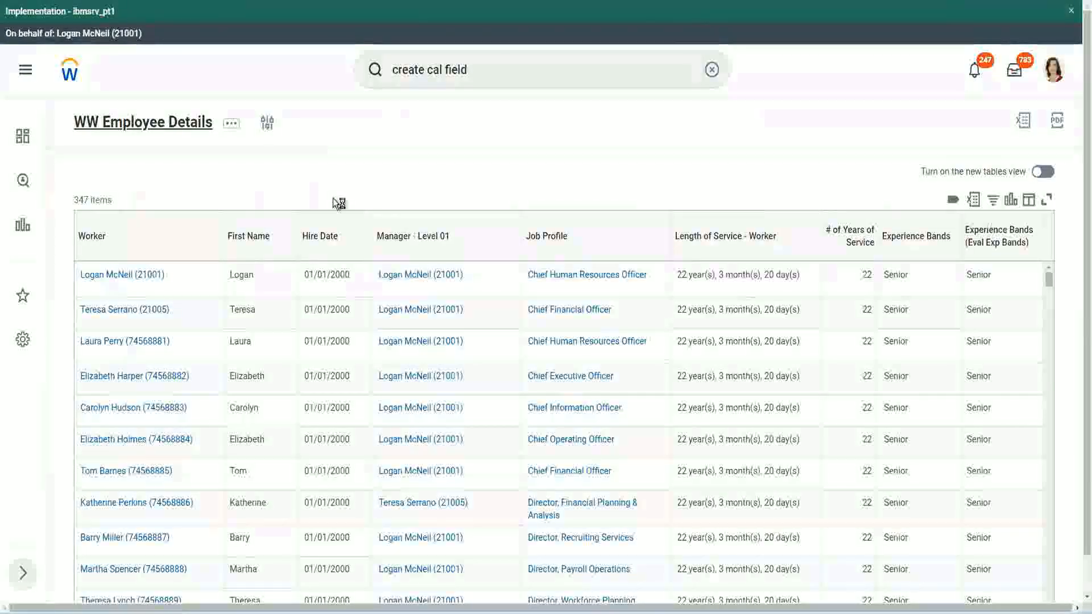
# Step: Set the source field to CF-WW-Convert Text To Number-Number of Years from Length of Service, copying its name from the WW Employee Details report definition
pyautogui.click(392, 351)
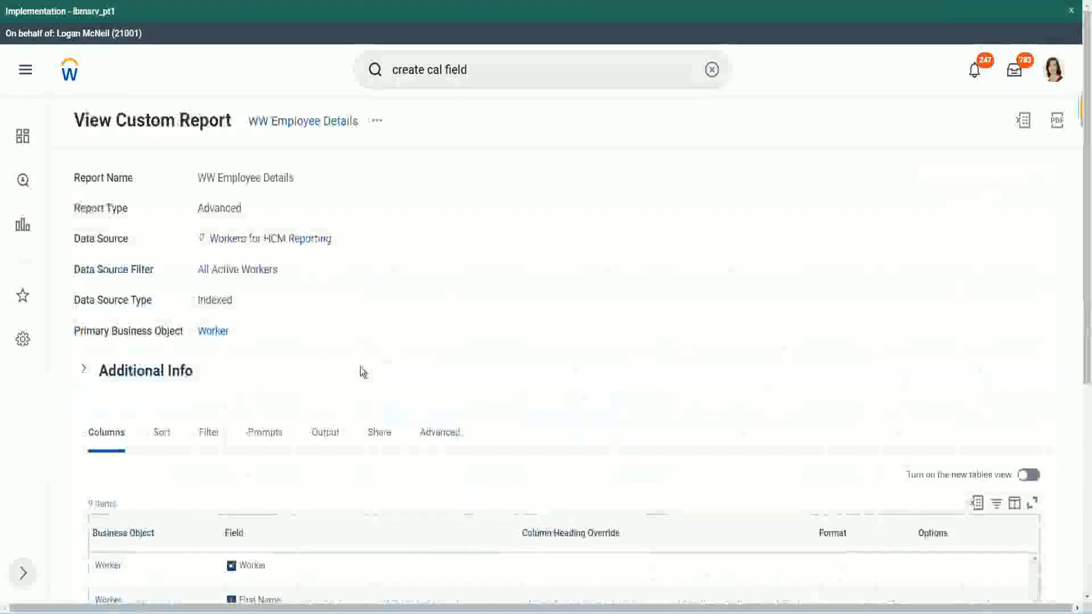
pyautogui.scroll(-5, 365, 372)
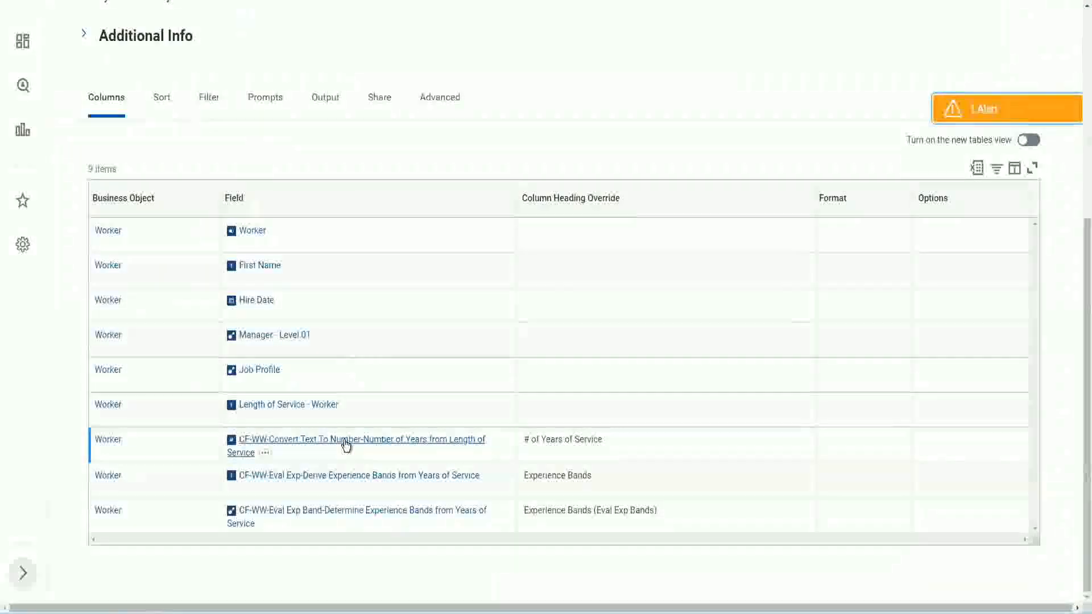
pyautogui.rightClick(345, 447)
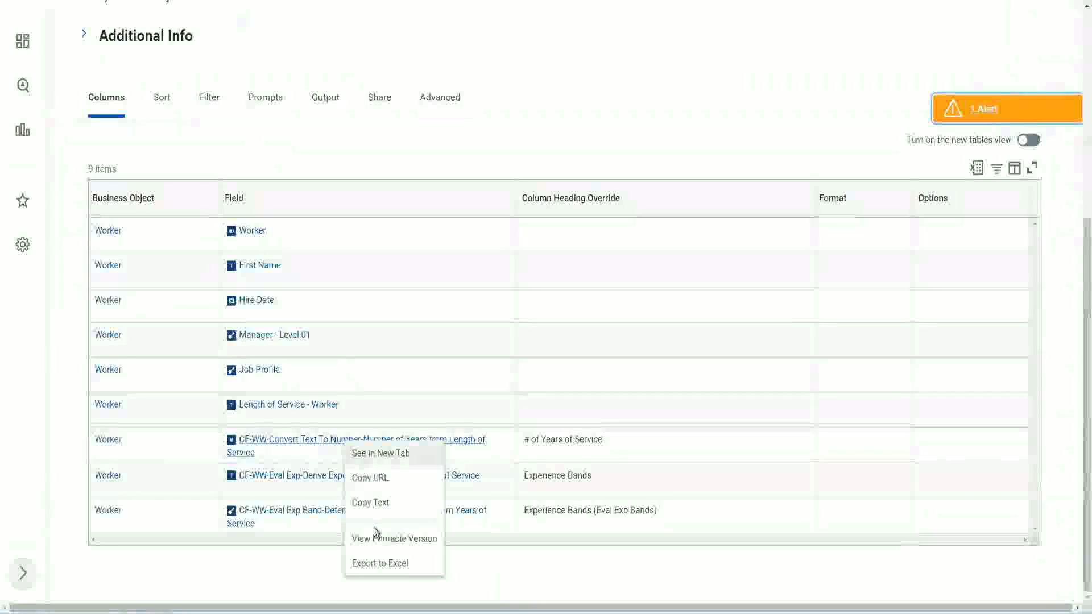
pyautogui.click(375, 503)
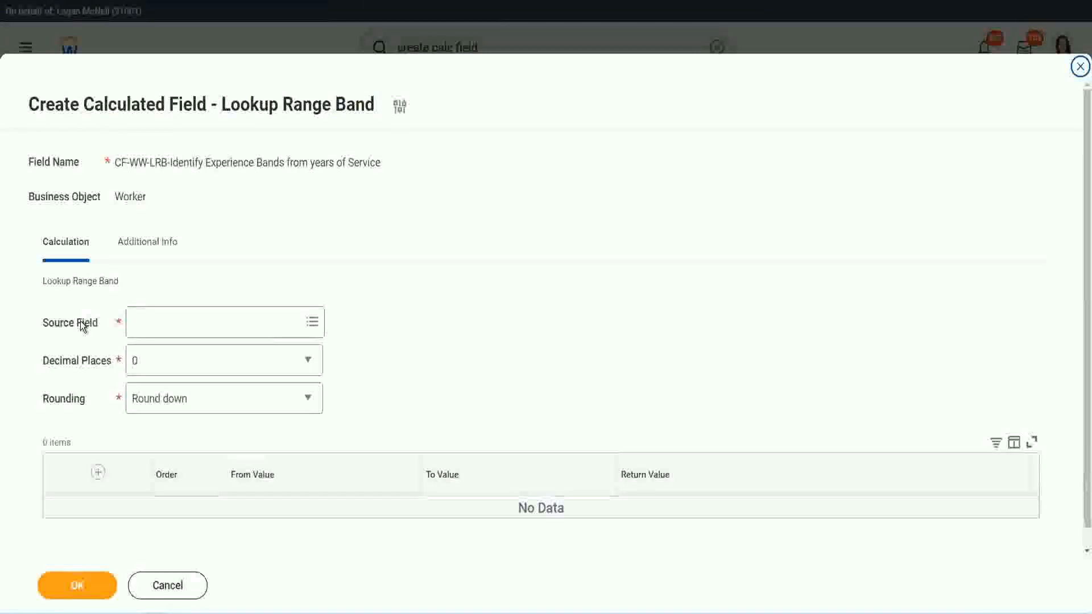
pyautogui.click(170, 321)
pyautogui.press('Return')
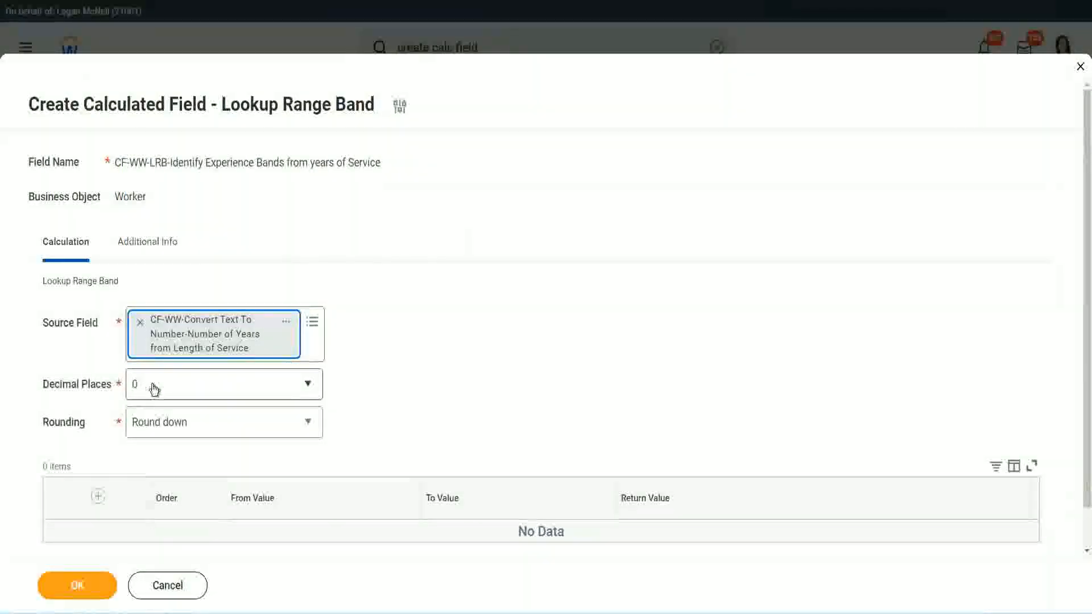
# Step: Set the lookup range band's decimal places to 0 and its rounding to Round
pyautogui.click(214, 391)
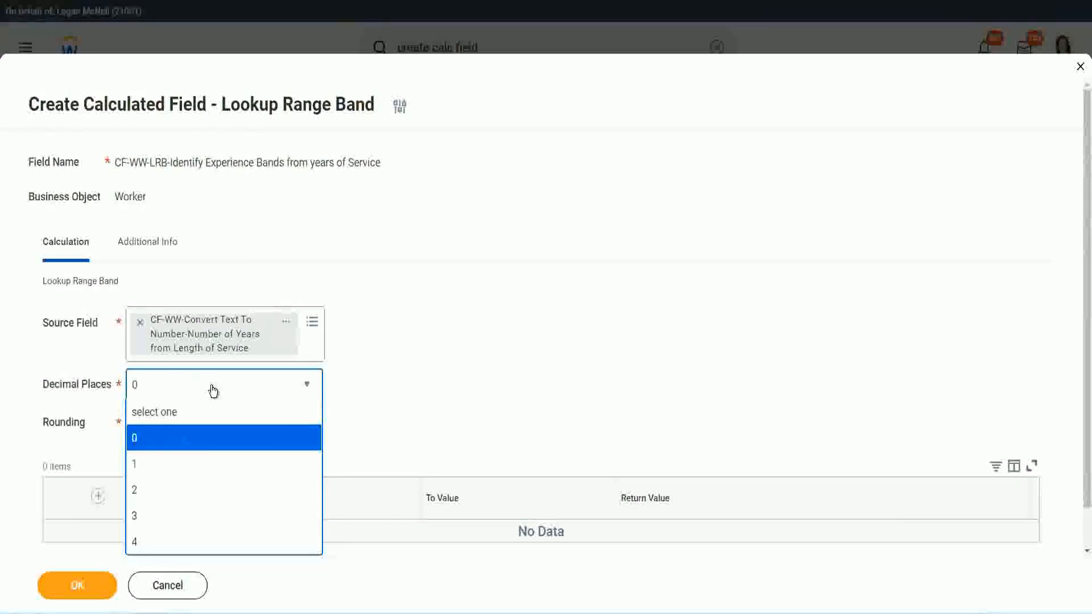
pyautogui.click(138, 443)
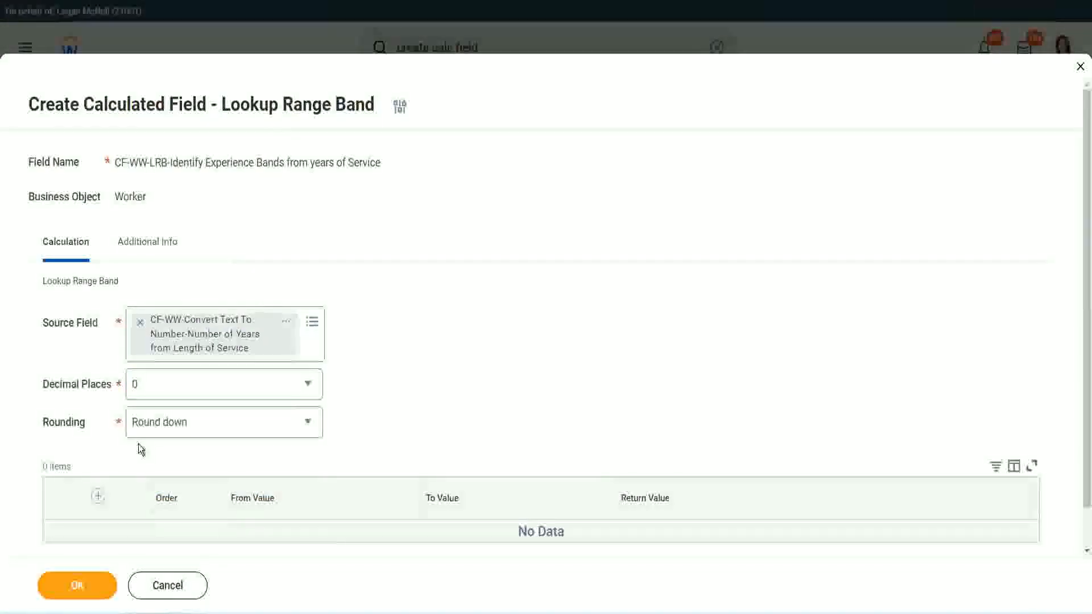
pyautogui.click(175, 425)
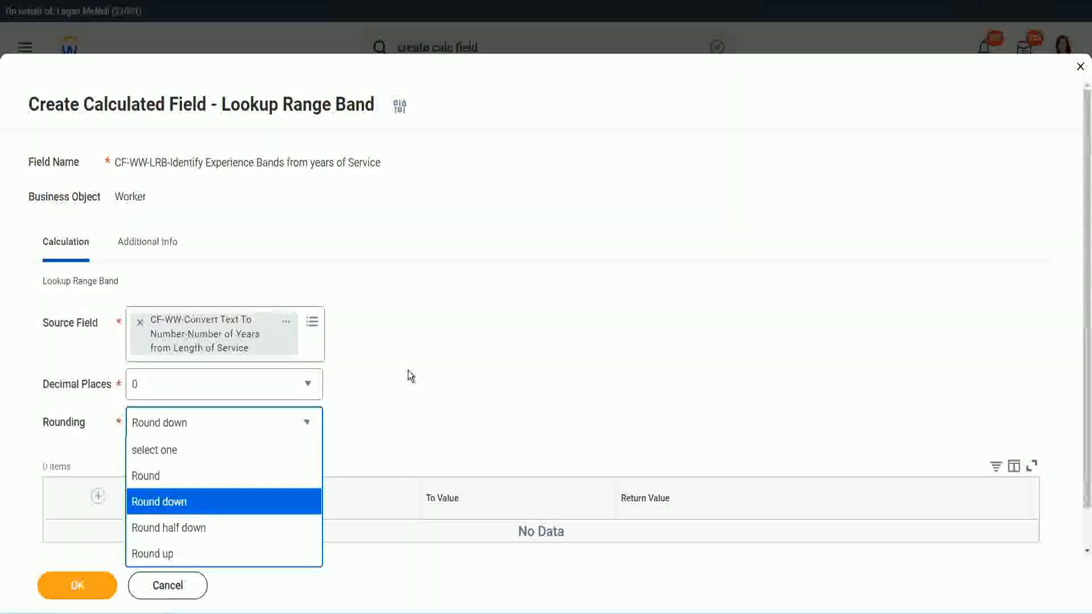
pyautogui.click(384, 418)
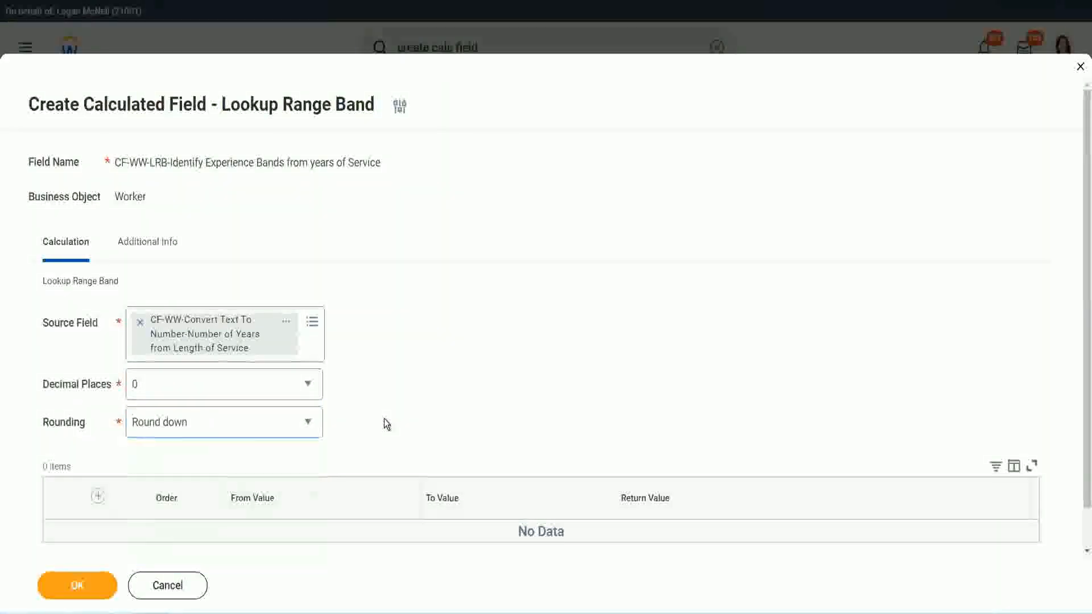
pyautogui.click(187, 424)
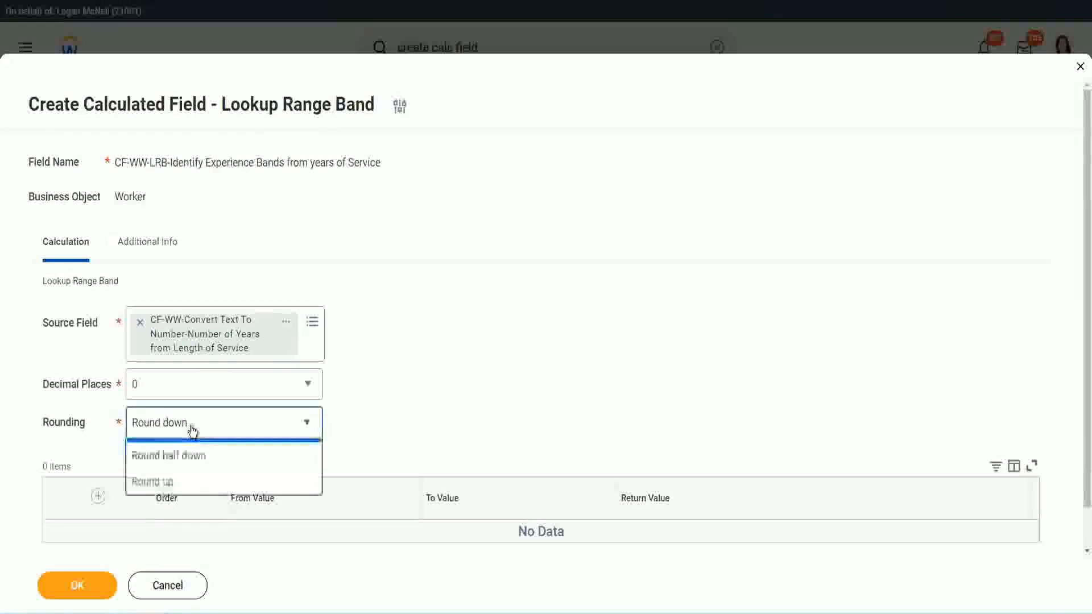
pyautogui.click(182, 477)
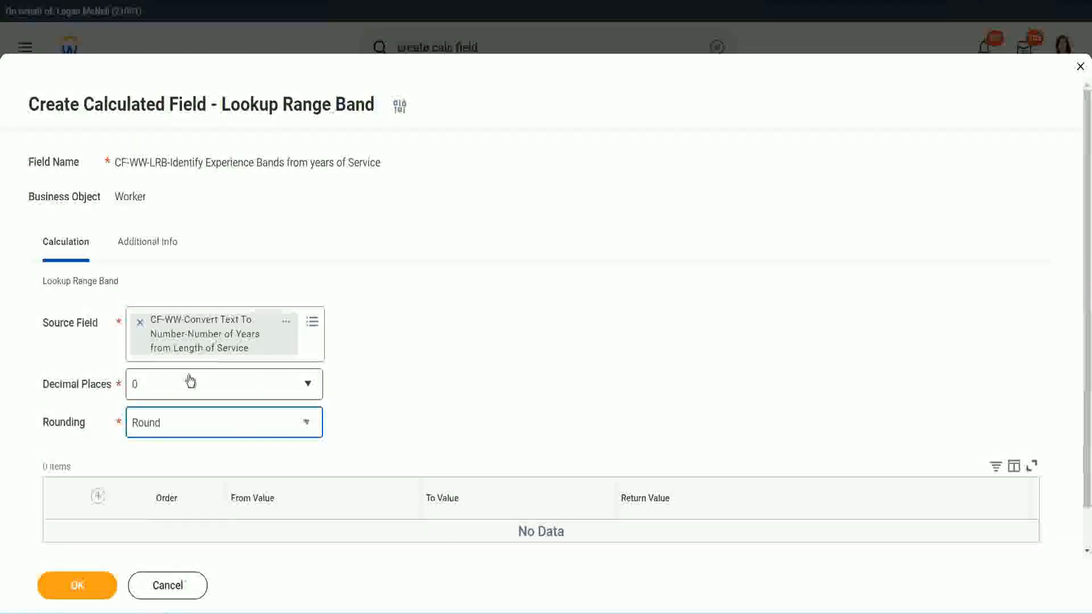
# Step: Add the first range band from 0 to 7 with the return value "Amateur"
pyautogui.click(98, 497)
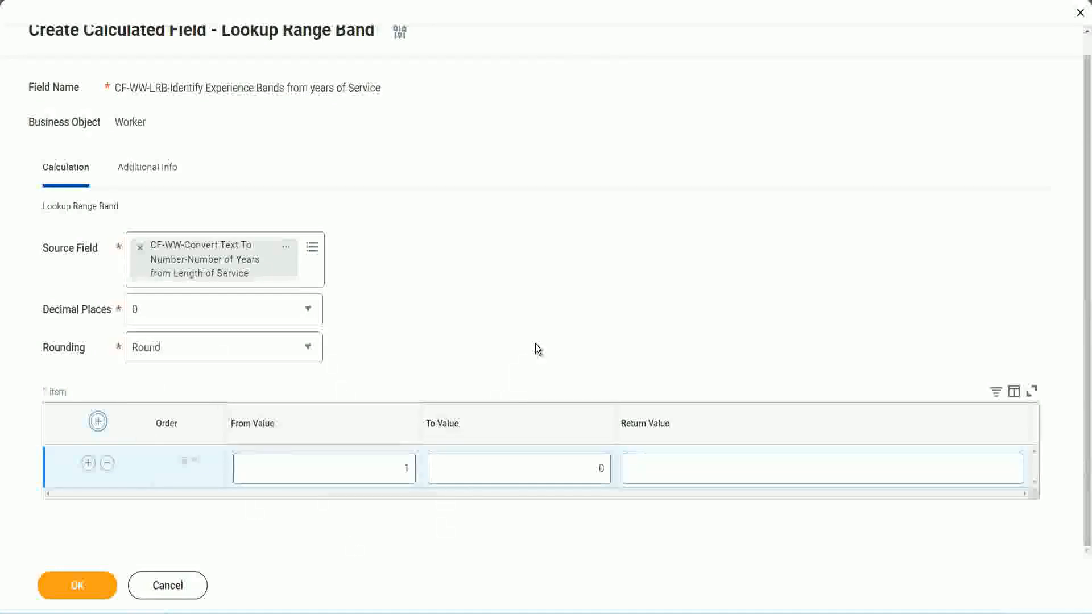
pyautogui.click(399, 472)
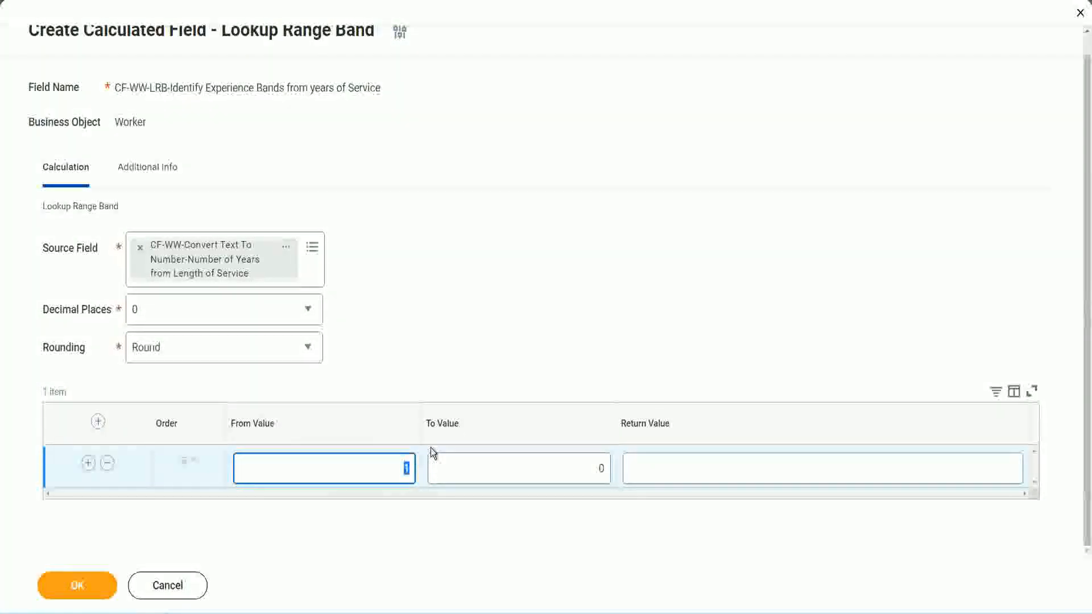
pyautogui.write('0')
pyautogui.press('Tab')
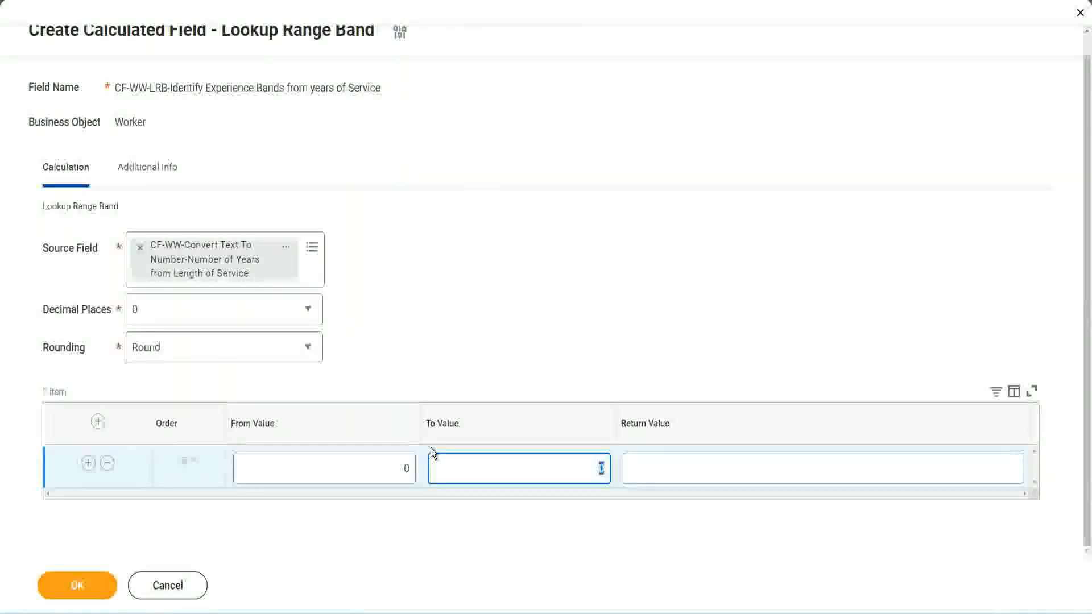
pyautogui.write('7')
pyautogui.press('Tab')
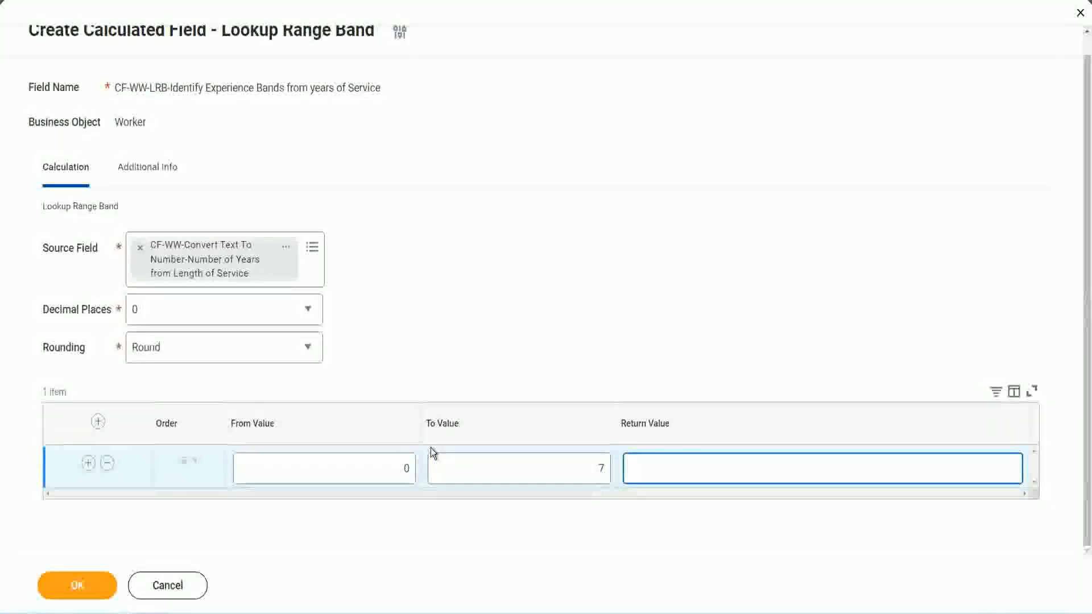
pyautogui.write('Amateur')
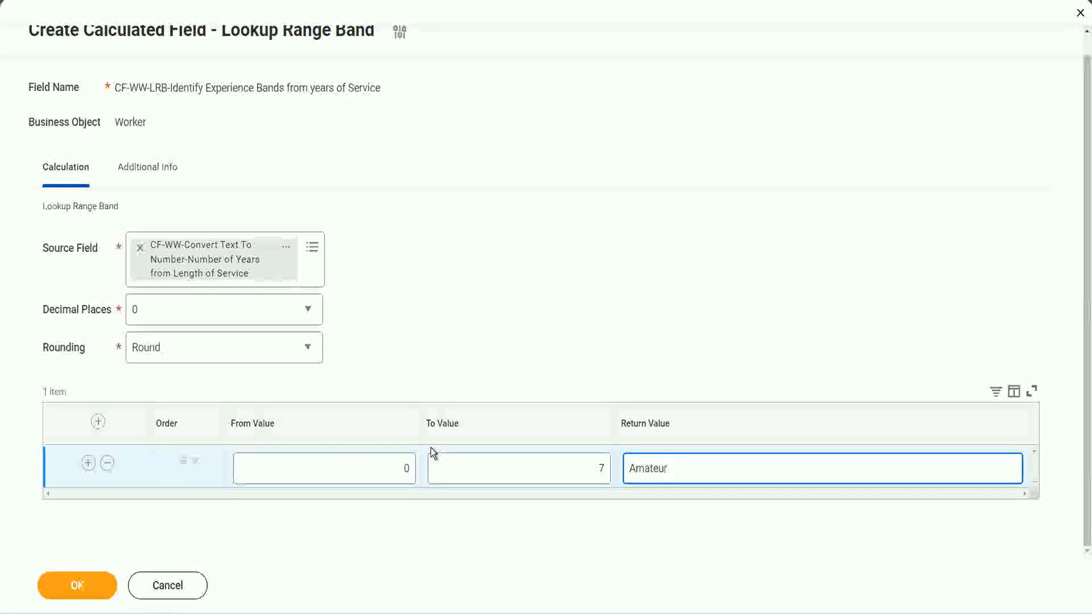
pyautogui.click(379, 480)
pyautogui.click(585, 457)
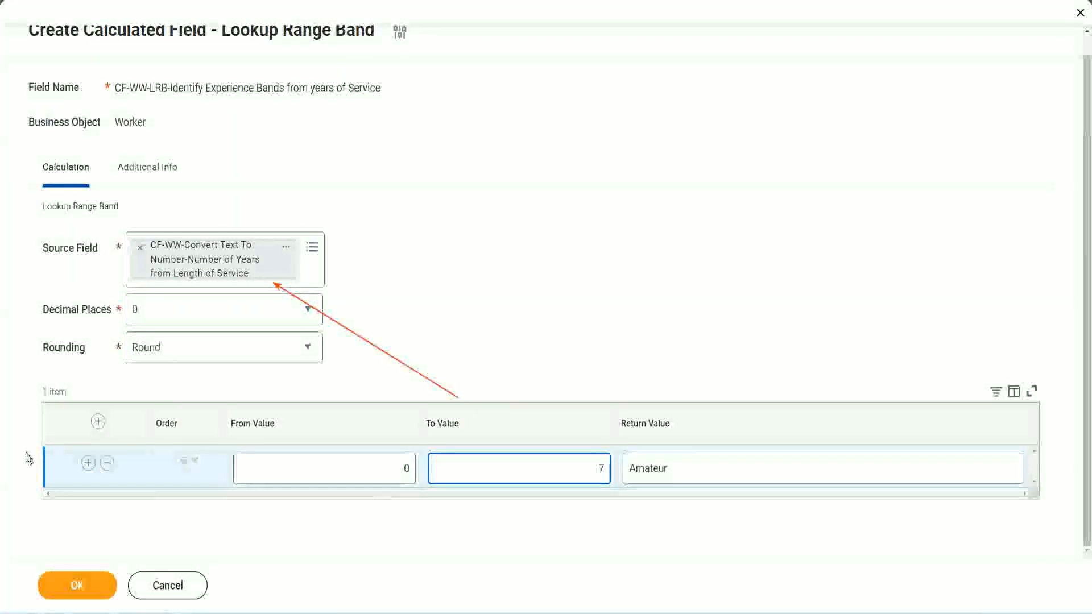
# Step: Add a second range band from 8 to 15 with the return value "Experienced"
pyautogui.click(88, 463)
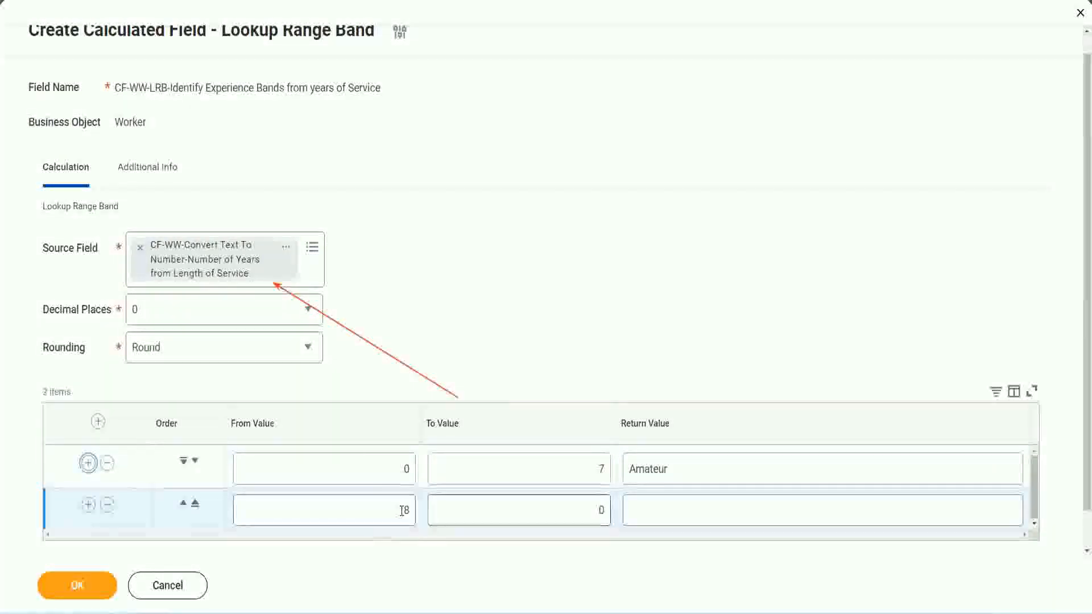
pyautogui.doubleClick(405, 511)
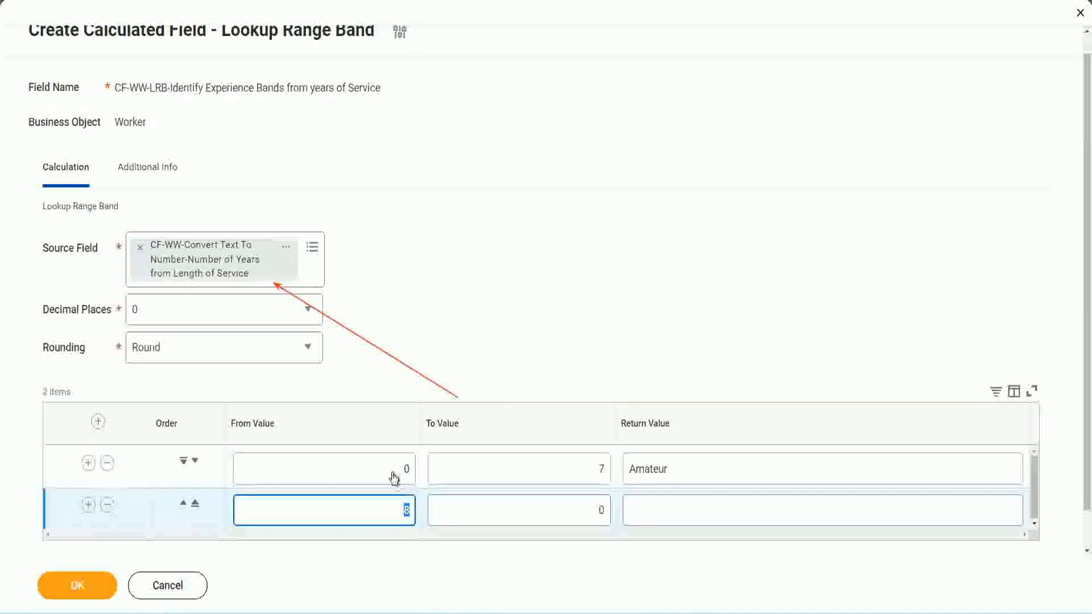
pyautogui.click(597, 472)
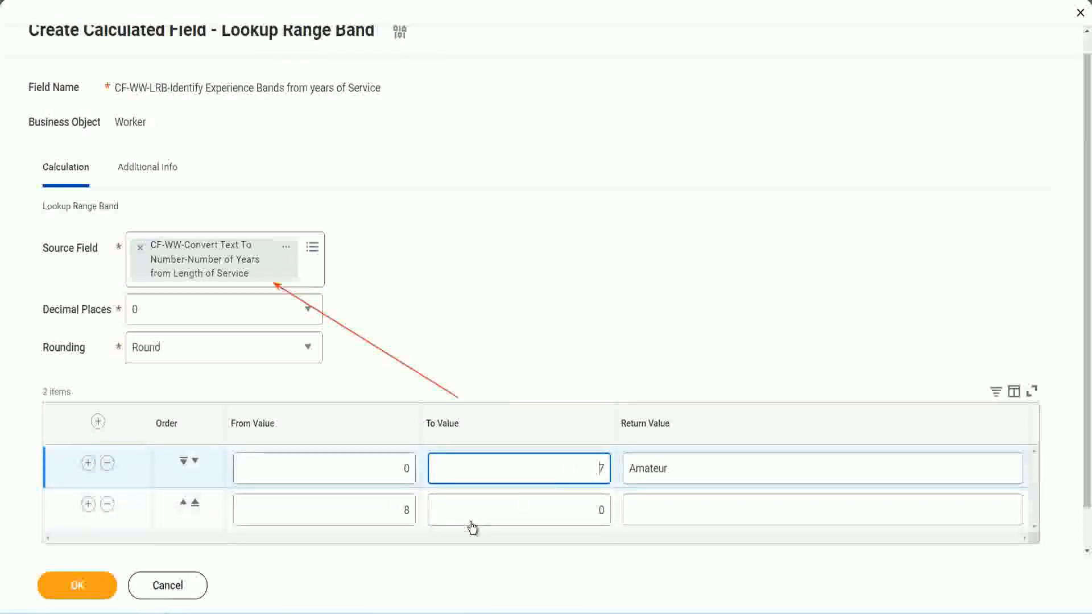
pyautogui.doubleClick(386, 510)
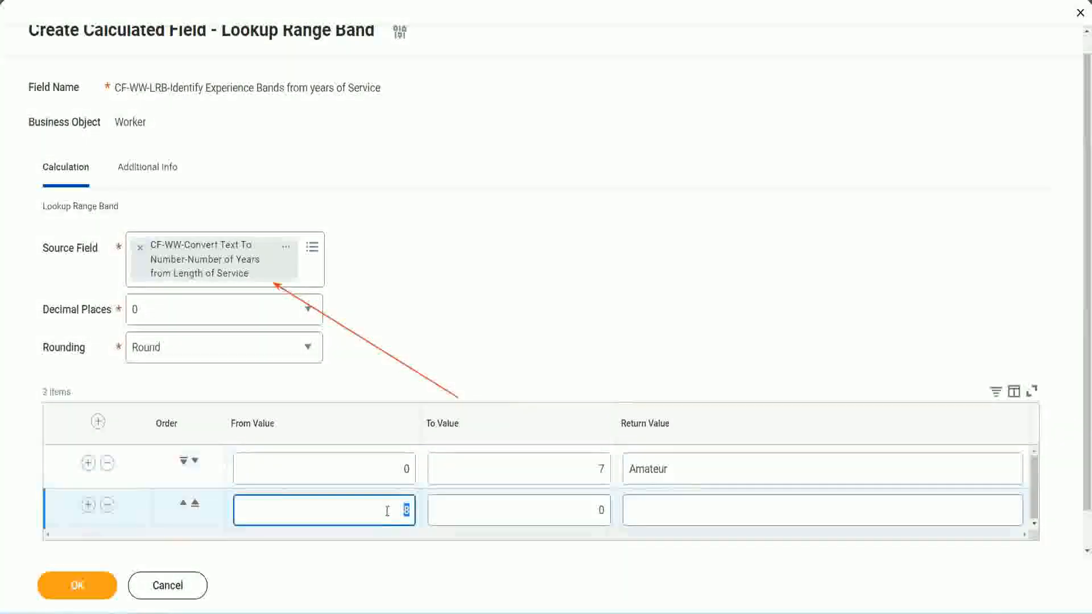
pyautogui.click(385, 510)
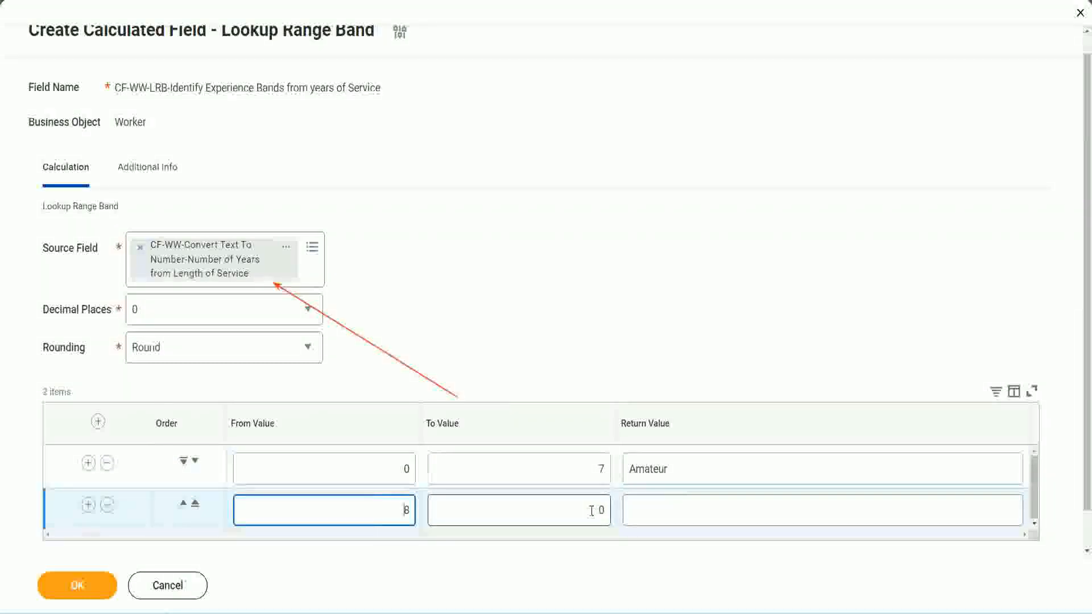
pyautogui.click(593, 512)
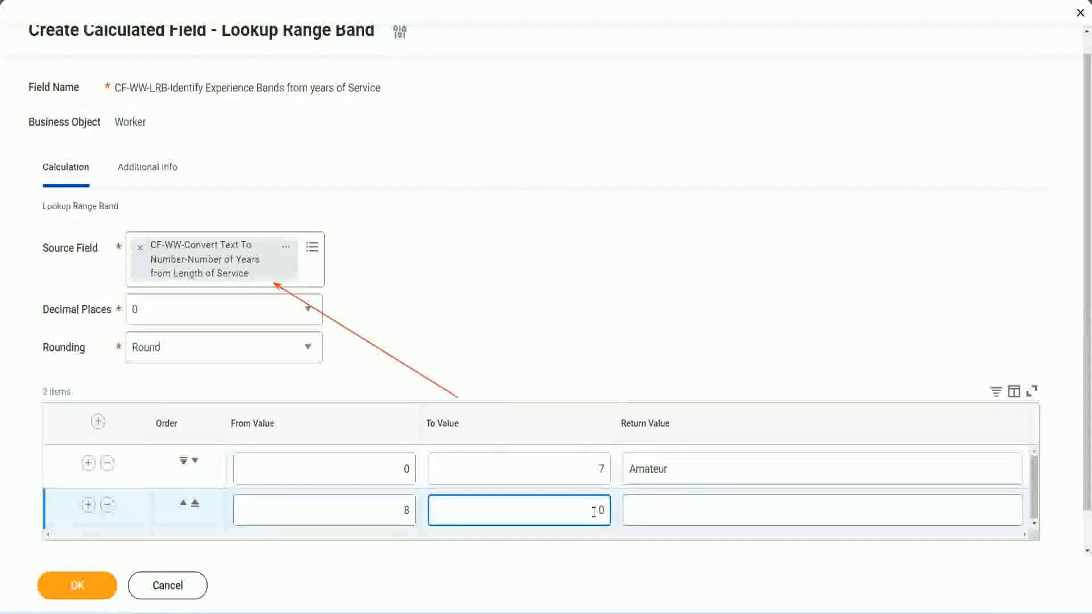
pyautogui.press('Delete')
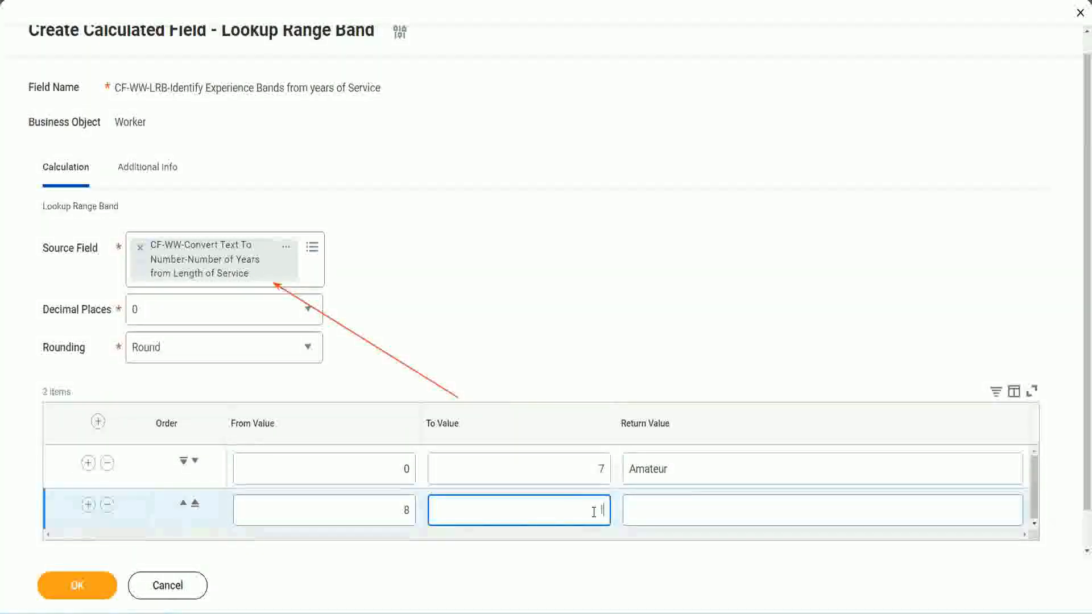
pyautogui.write('15')
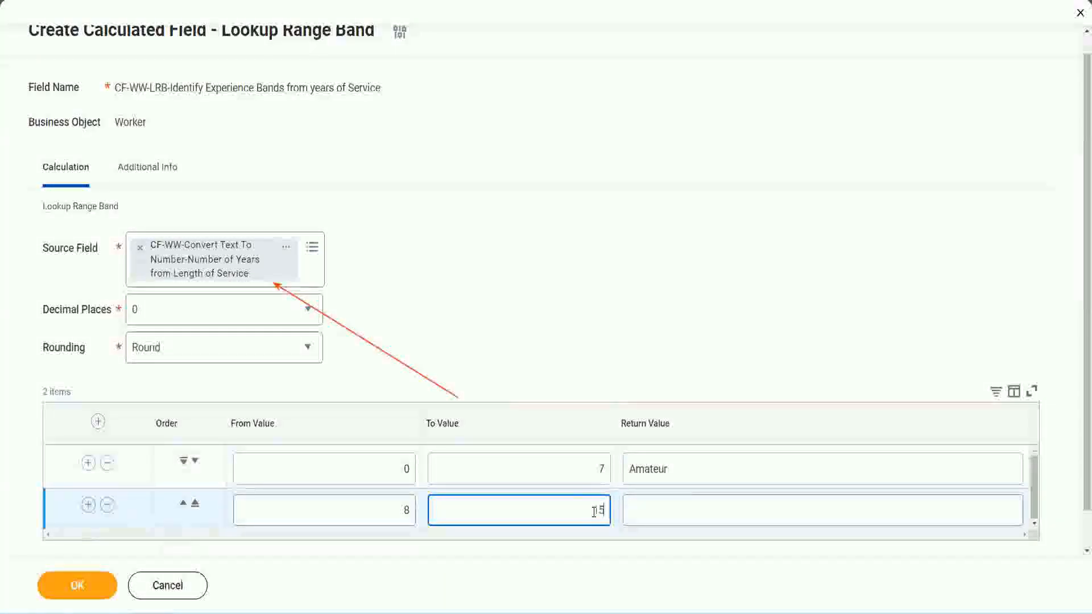
pyautogui.click(673, 507)
pyautogui.write('Ex')
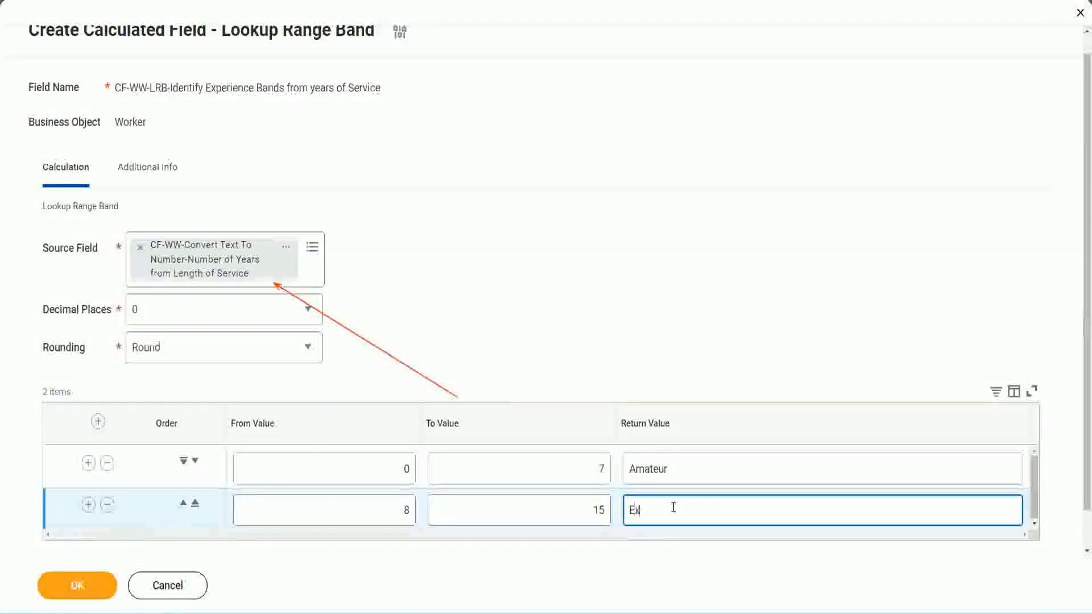
pyautogui.write('perienced')
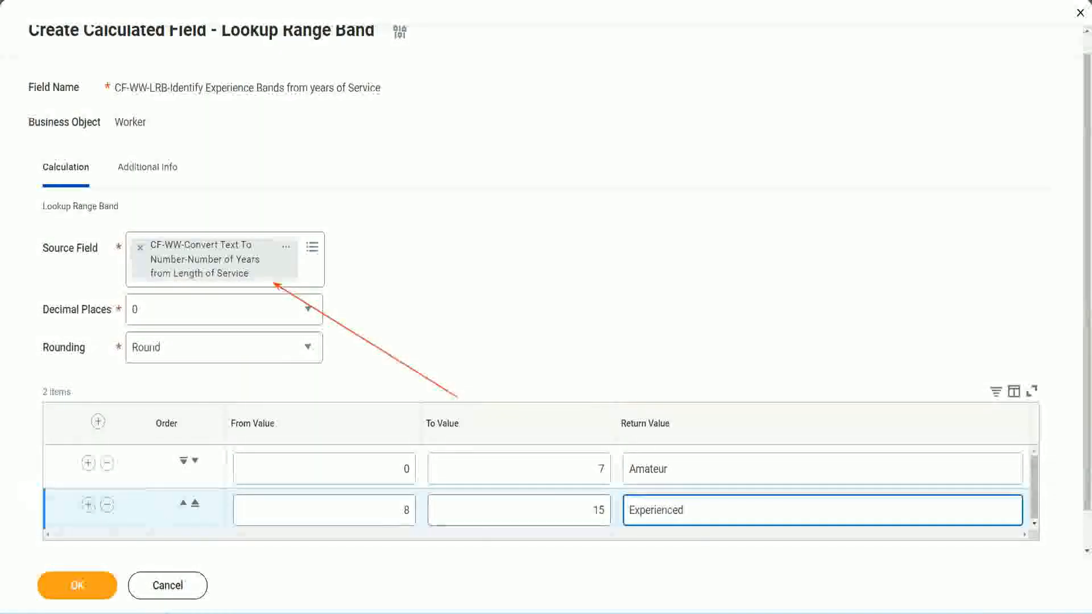
# Step: Add a third range band from 16 to 30 with the return value "Senior"
pyautogui.click(89, 506)
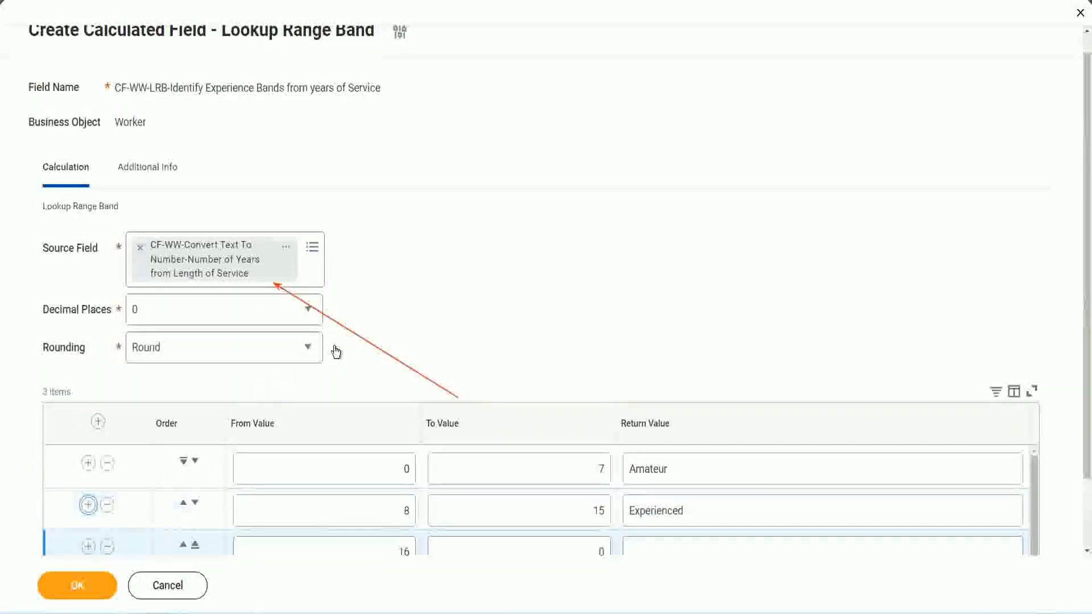
pyautogui.scroll(-2, 336, 351)
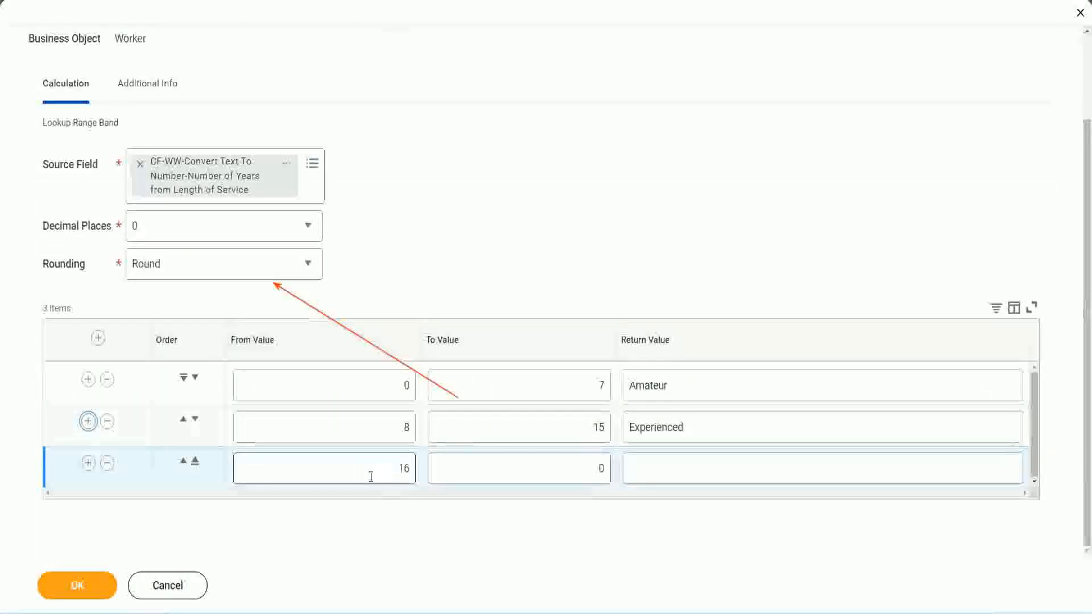
pyautogui.click(544, 467)
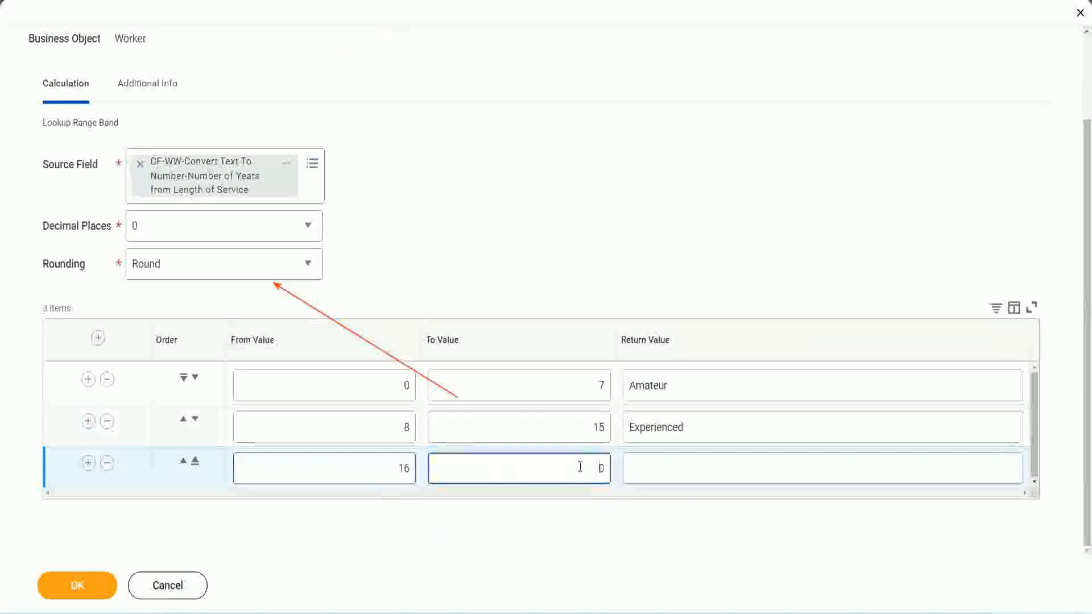
pyautogui.write('3')
pyautogui.press('Tab')
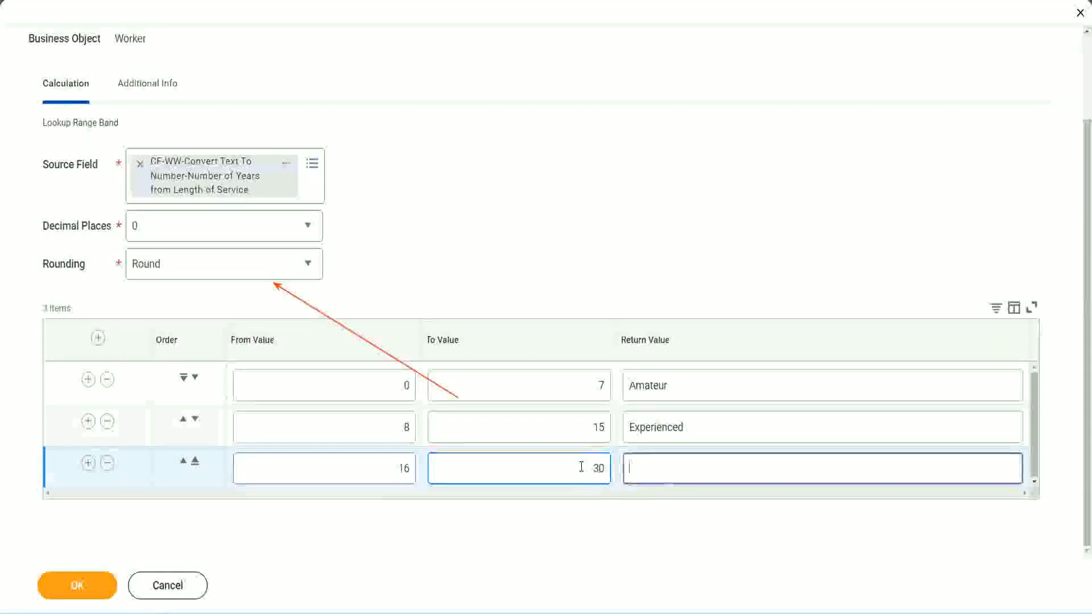
pyautogui.write('L')
pyautogui.press('BackSpace')
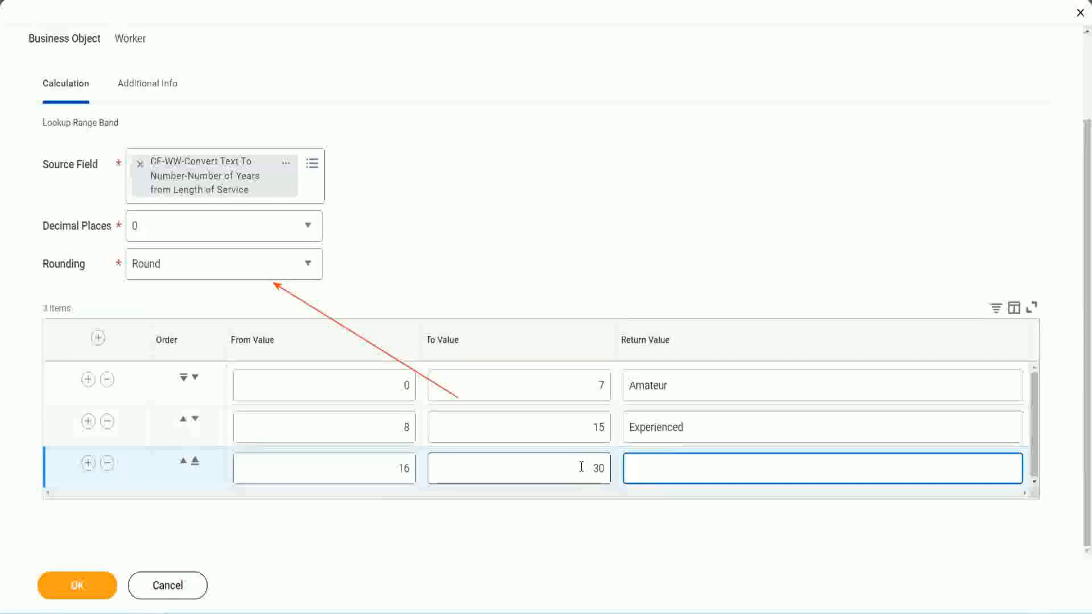
pyautogui.write('Senior')
# Step: Add a fourth range band from 31 to 1000 with the return value "Legend"
pyautogui.click(87, 464)
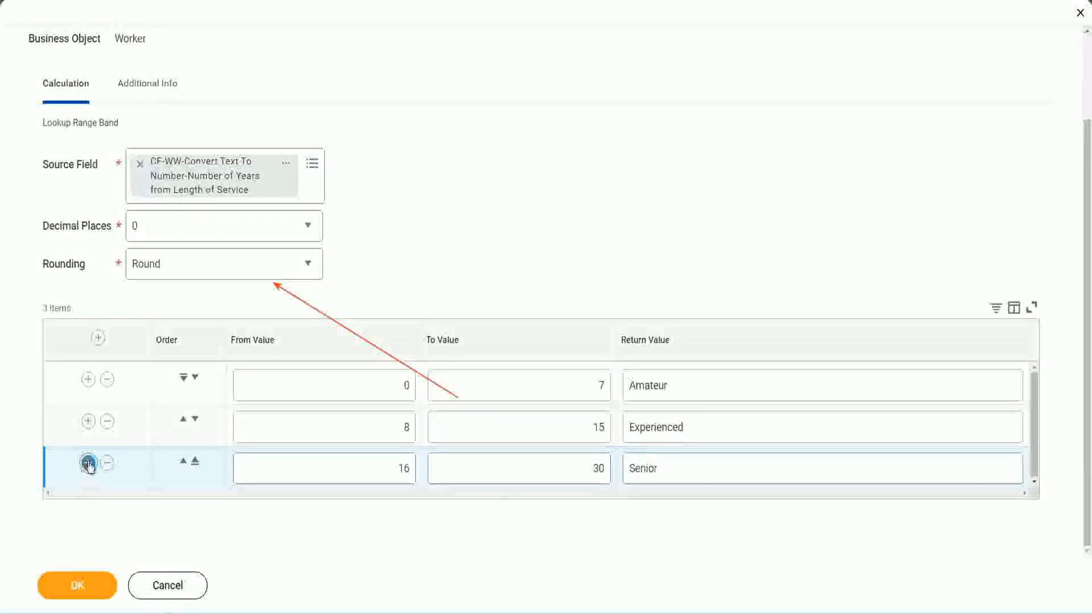
pyautogui.click(364, 461)
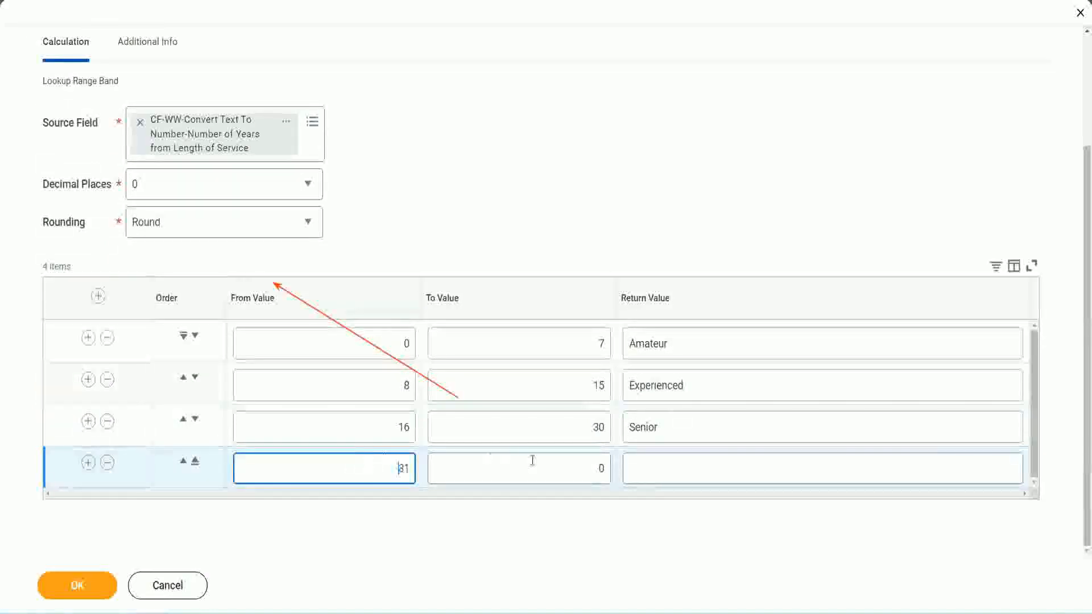
pyautogui.click(588, 468)
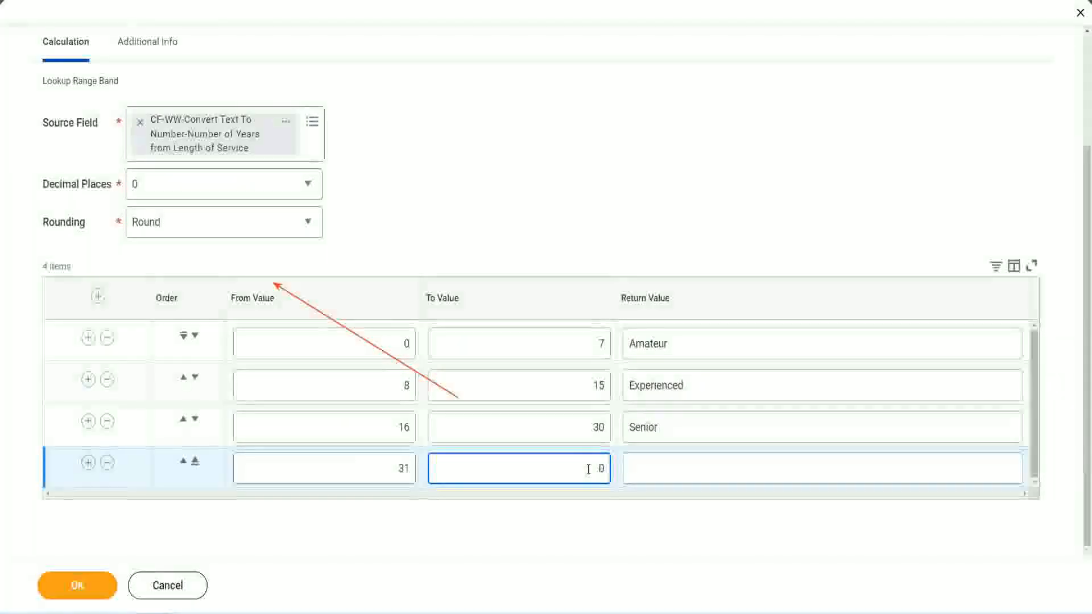
pyautogui.write('1000')
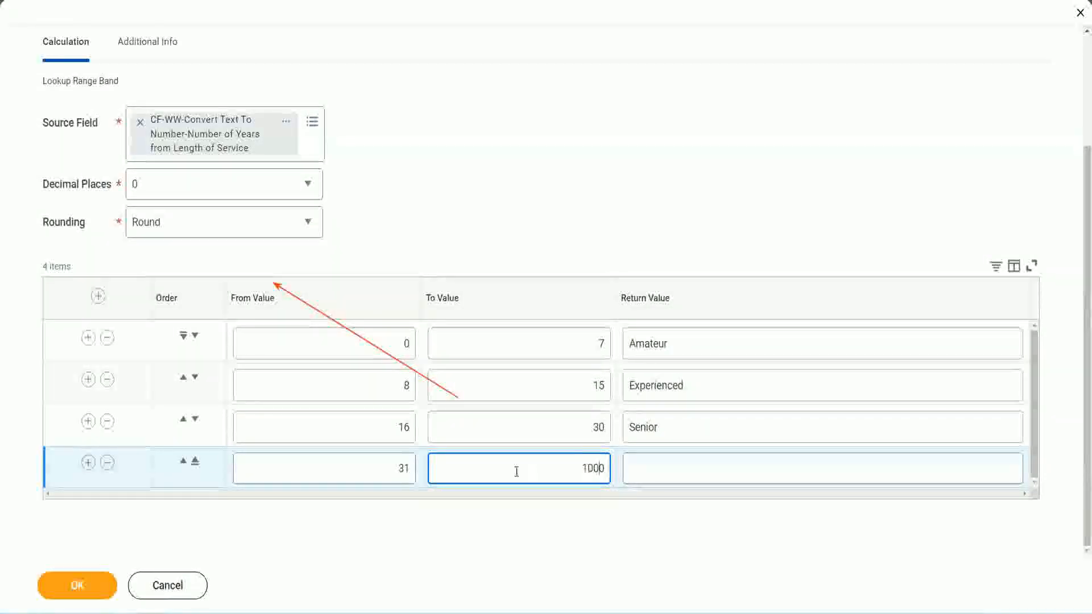
pyautogui.moveTo(567, 462); pyautogui.dragTo(633, 461)
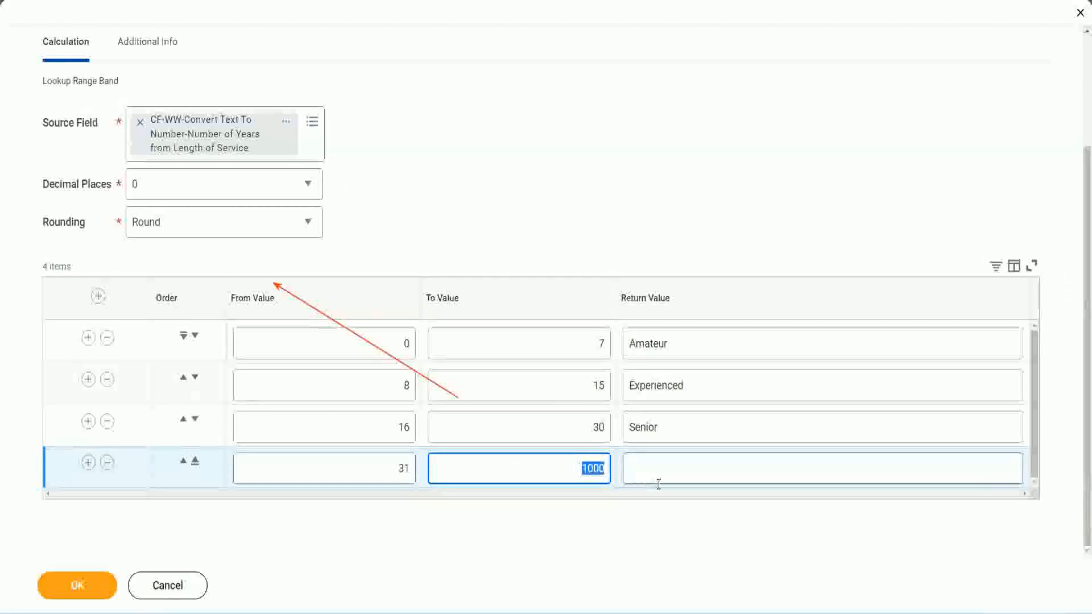
pyautogui.click(587, 461)
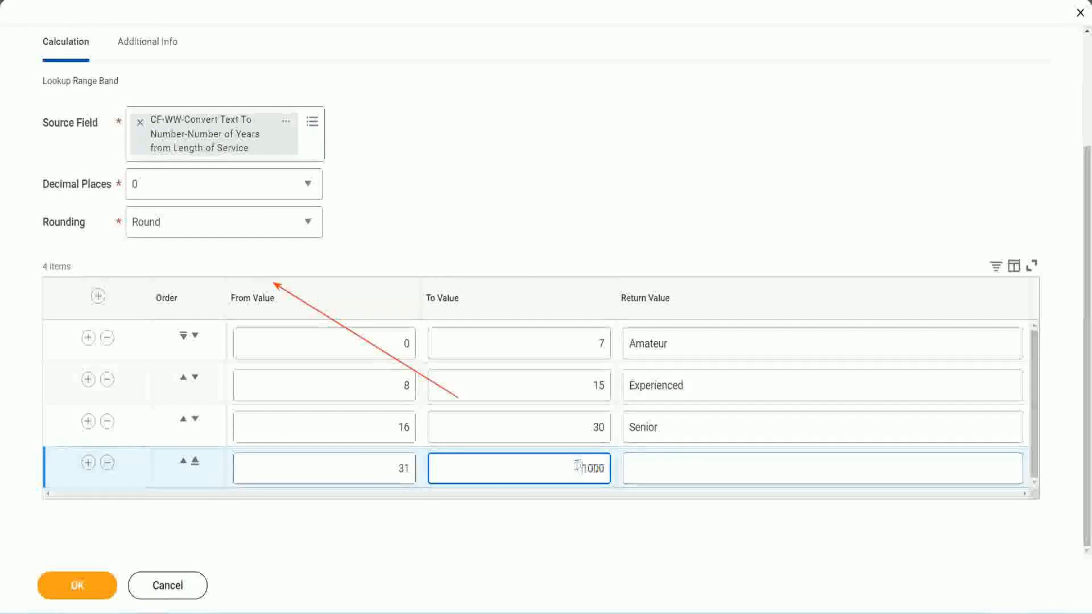
pyautogui.moveTo(571, 466); pyautogui.dragTo(612, 465)
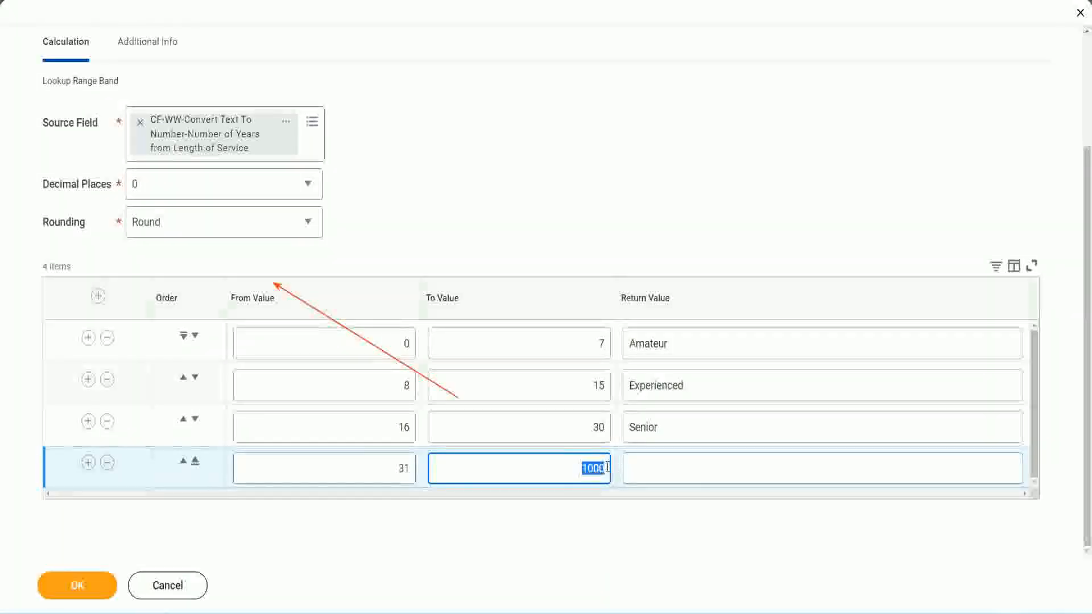
pyautogui.click(681, 468)
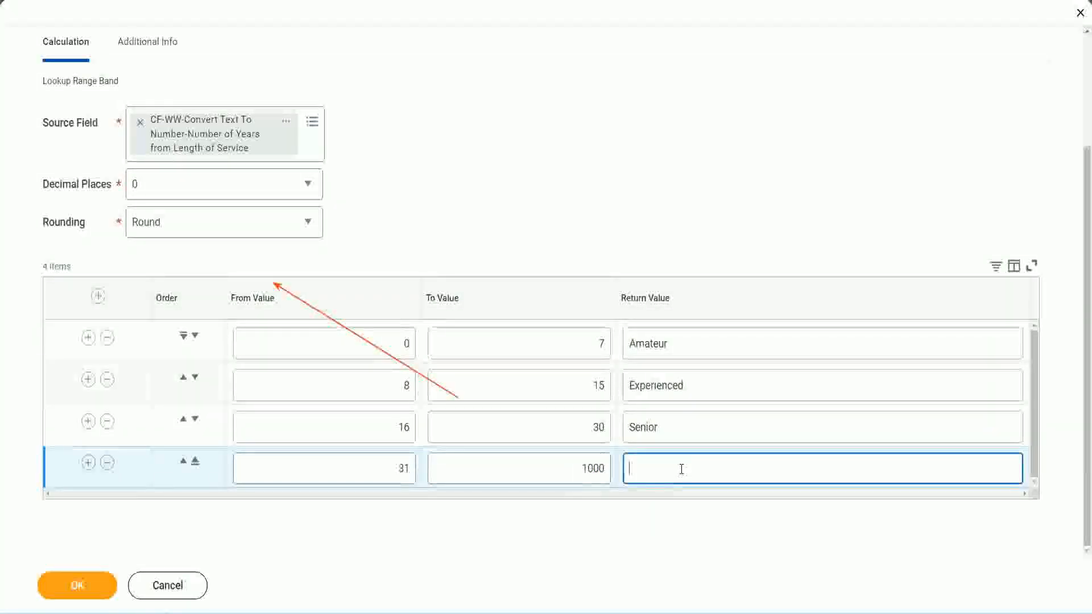
pyautogui.write('Legend')
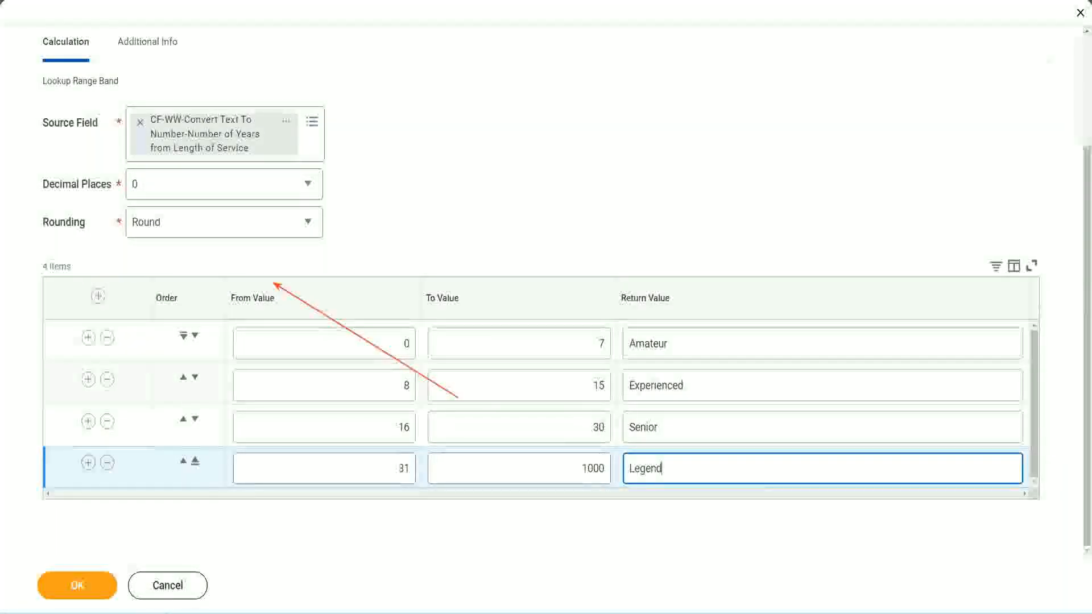
# Step: Review the from, to and return values of the four experience bands
pyautogui.click(511, 192)
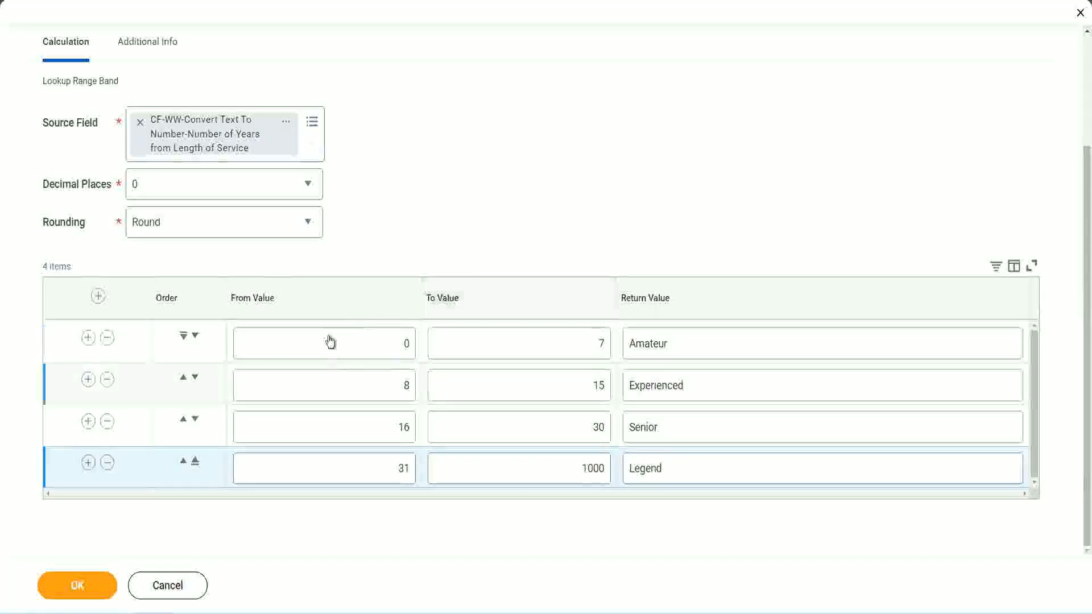
pyautogui.click(709, 341)
pyautogui.click(706, 386)
pyautogui.click(690, 432)
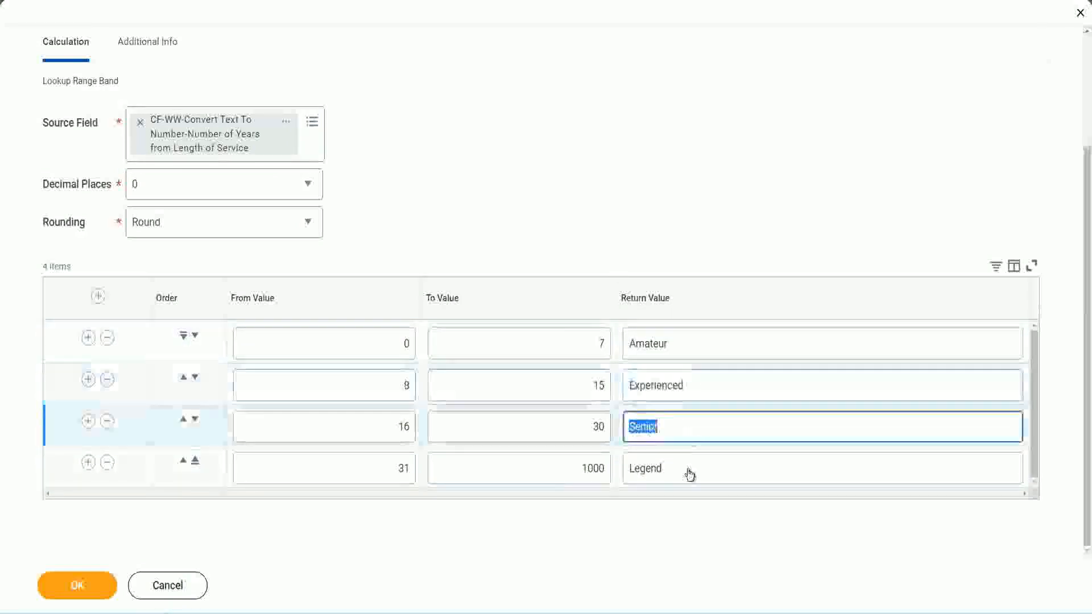
pyautogui.click(690, 470)
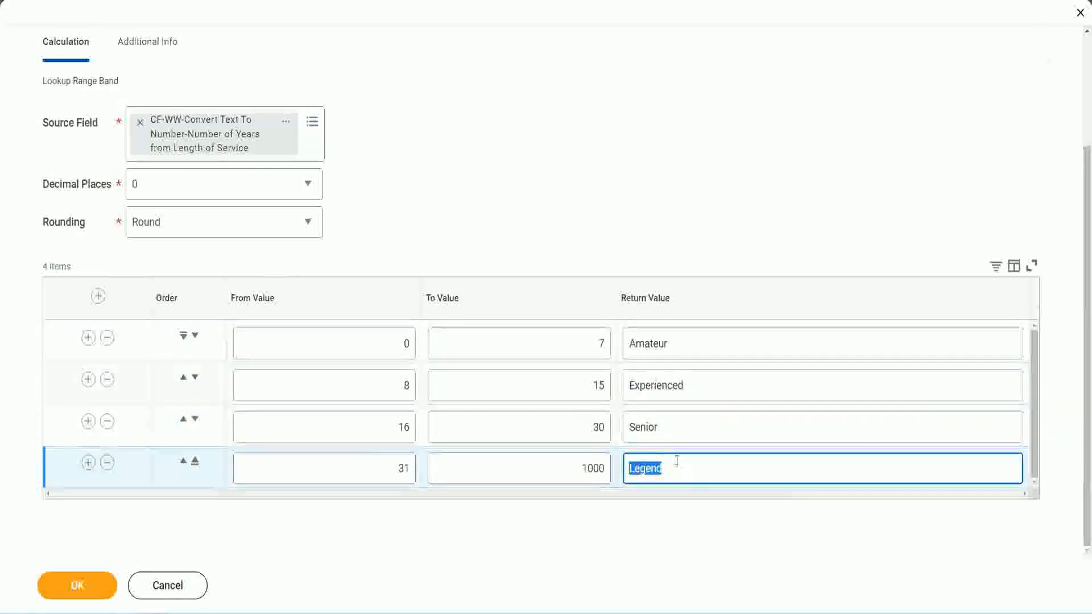
pyautogui.click(349, 344)
pyautogui.click(559, 335)
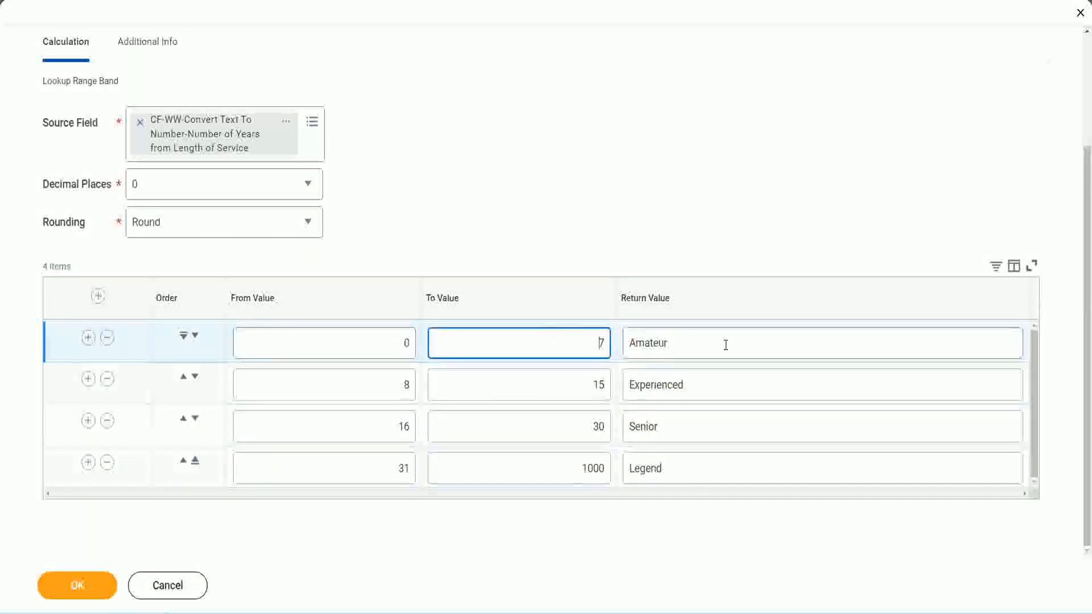
pyautogui.click(723, 344)
pyautogui.click(706, 383)
pyautogui.click(695, 431)
pyautogui.click(686, 466)
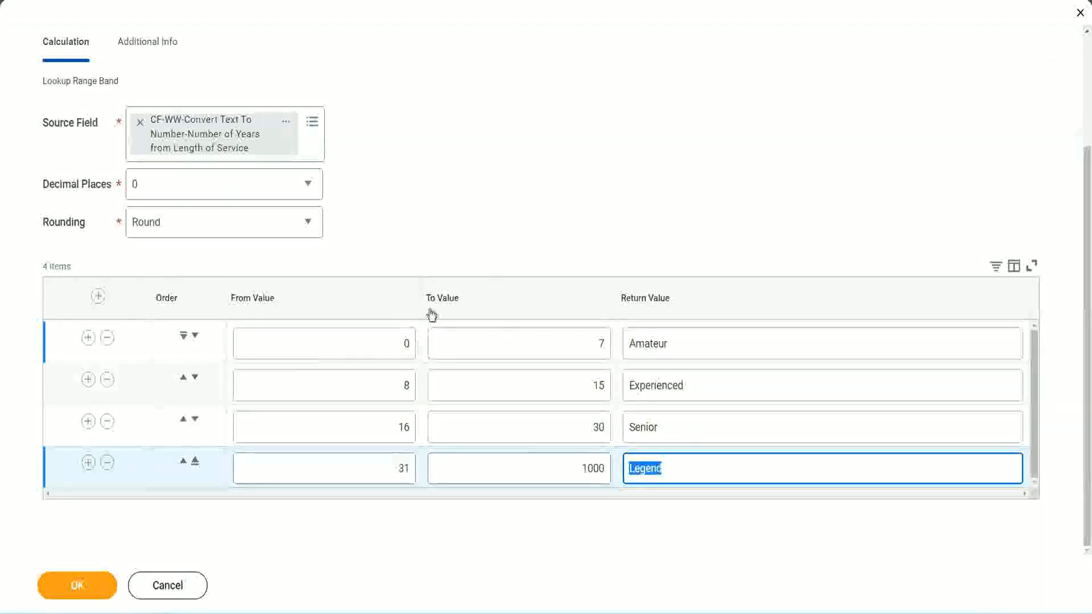
# Step: Save the Lookup Range Band calculated field with its four experience bands and choose an option for its name link on the confirmation page
pyautogui.click(506, 239)
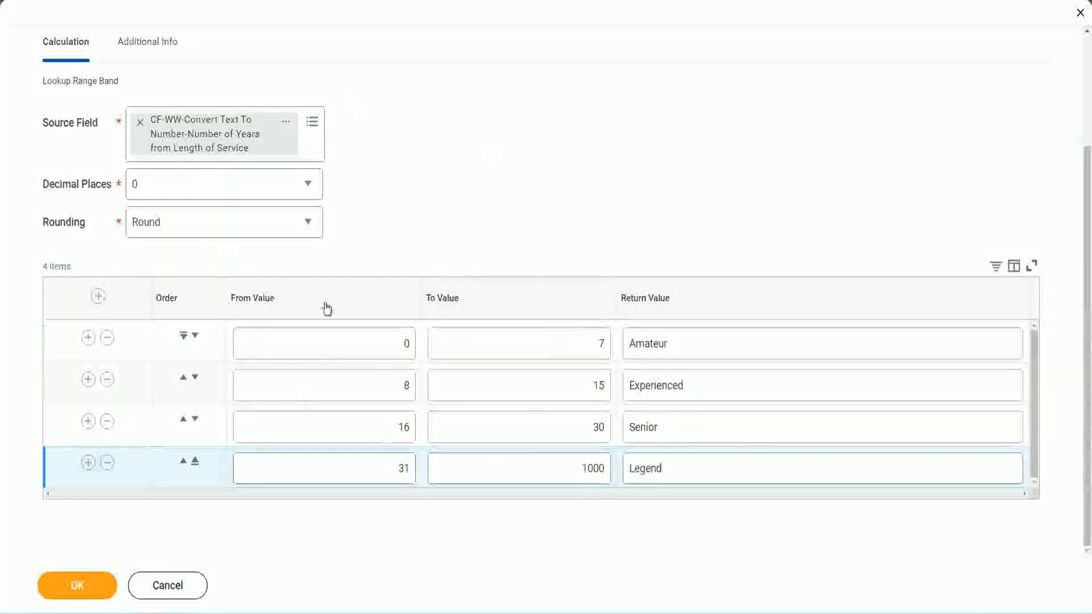
pyautogui.click(76, 584)
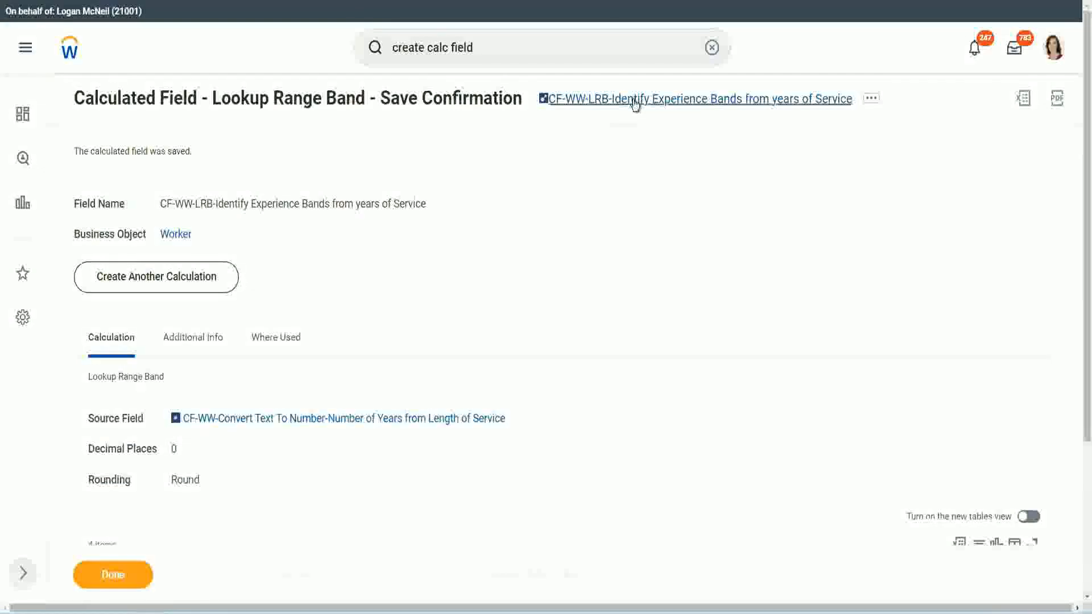
pyautogui.rightClick(633, 106)
pyautogui.click(647, 168)
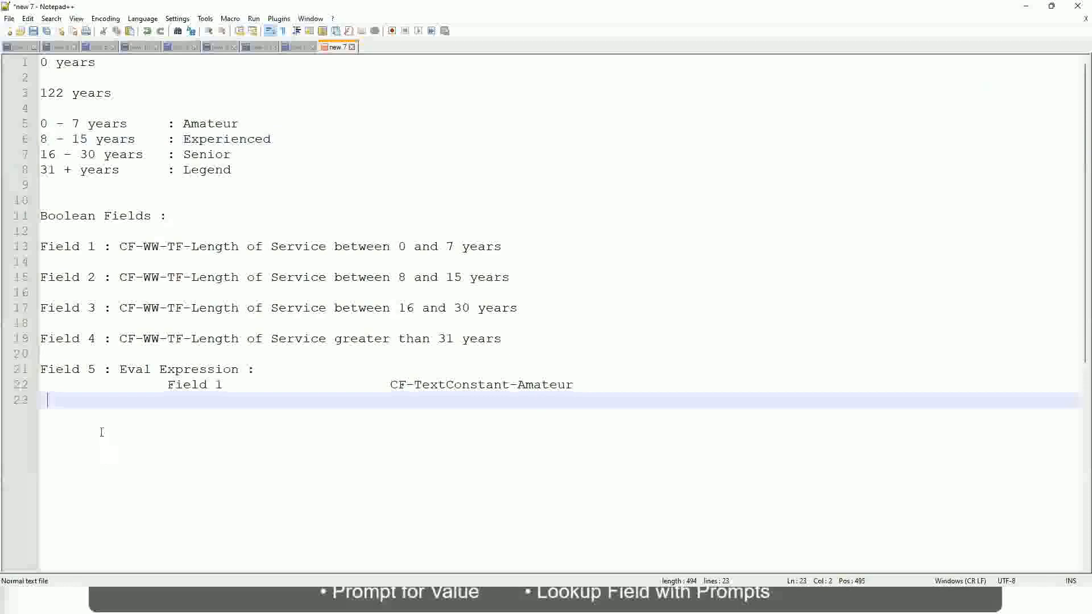
# Step: In the Notepad++ notes, leave blank lines below the Eval Expression entry and add a line reading "10,000 USD"
pyautogui.press('Return')
pyautogui.press('Return')
pyautogui.press('Return')
pyautogui.press('BackSpace')
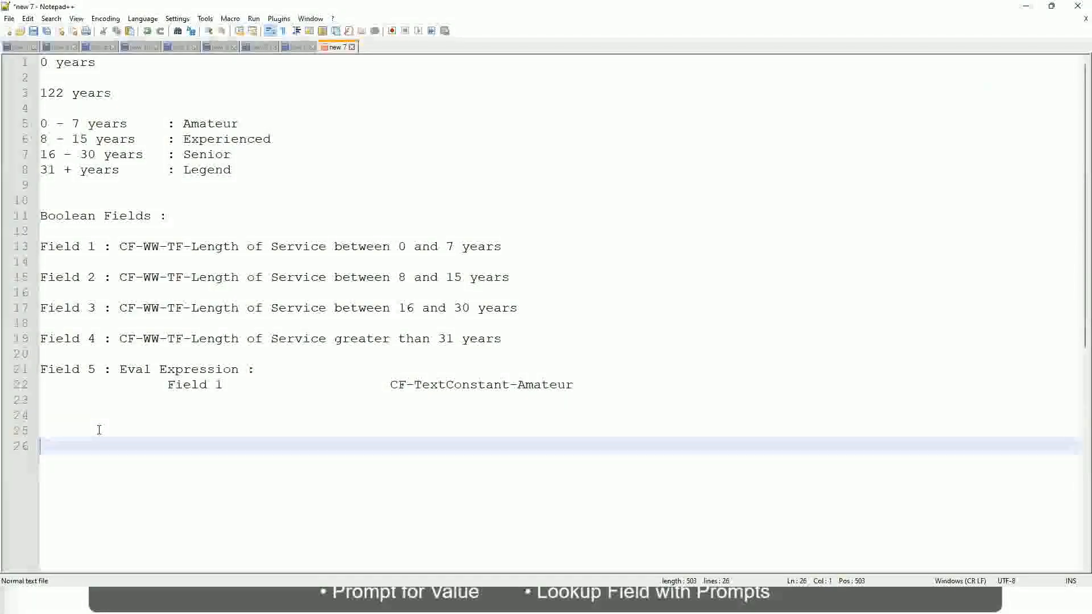
pyautogui.write('10,000 USD')
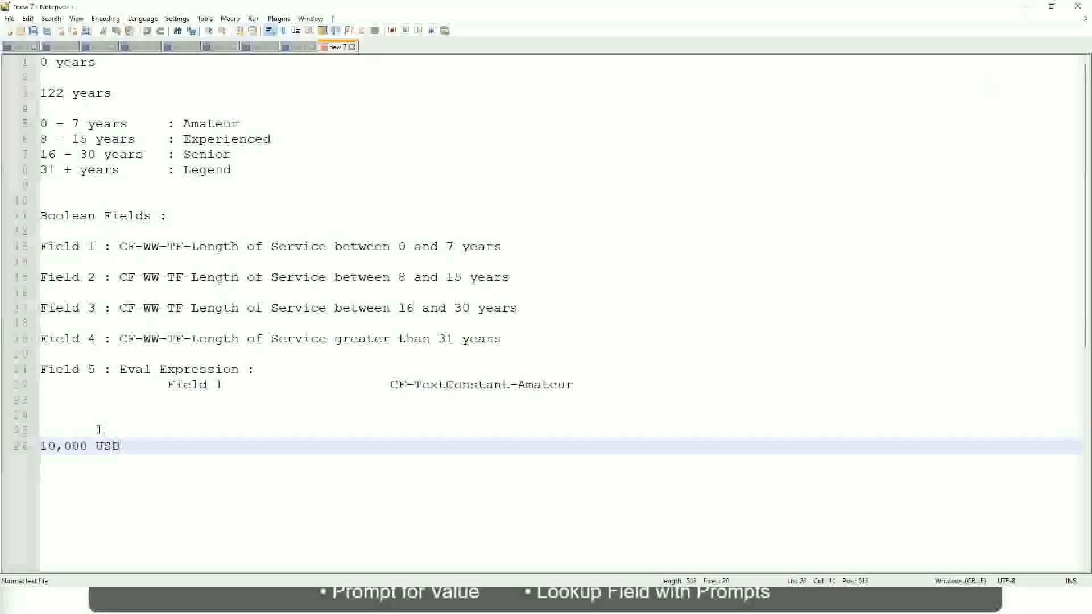
# Step: Add "1,000,000 USD" on the same line as the upper amount, spaced well apart from "10,000 USD"
pyautogui.press('Tab')
pyautogui.press('Tab')
pyautogui.press('Tab')
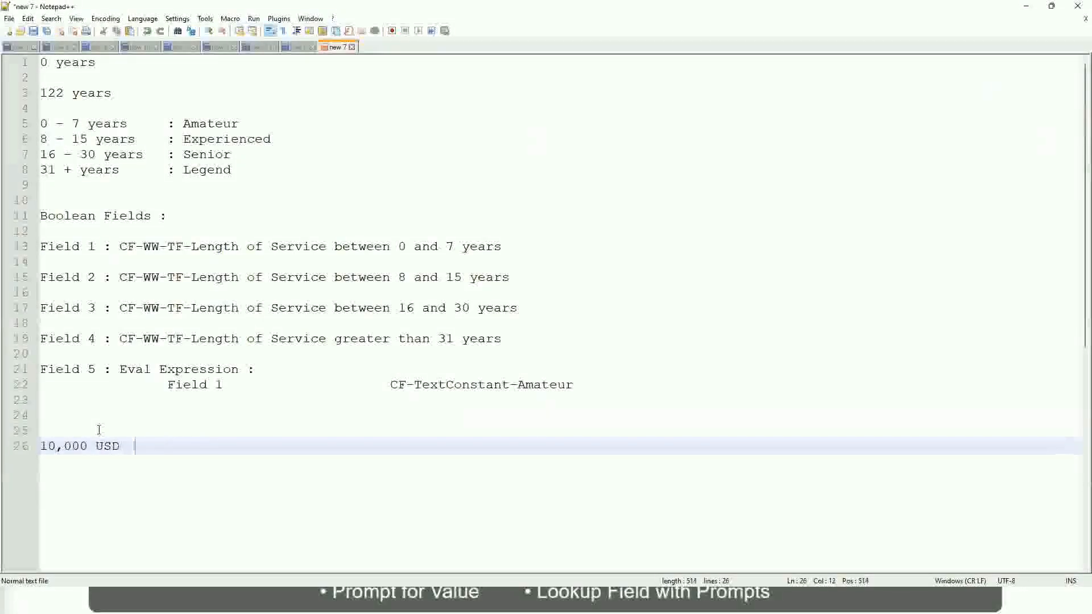
pyautogui.press('Tab')
pyautogui.press('Tab')
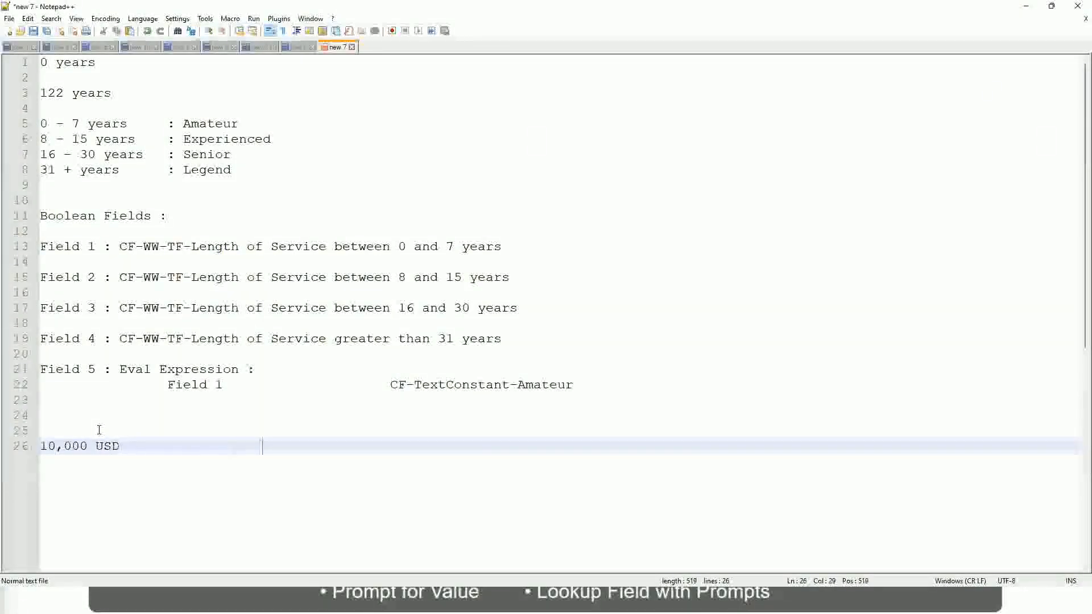
pyautogui.write('1,000,000')
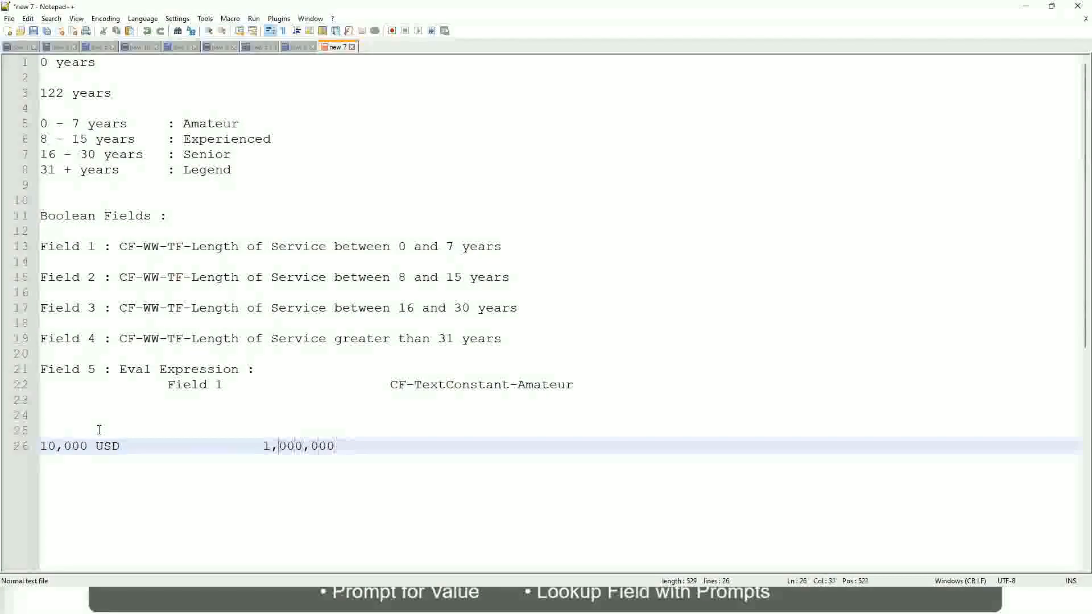
pyautogui.press('Left')
pyautogui.press('Left')
pyautogui.press('Left')
pyautogui.press('Left')
pyautogui.press('Left')
pyautogui.press('Left')
pyautogui.press('Left')
pyautogui.press('Right')
pyautogui.press('Right')
pyautogui.press('Right')
pyautogui.press('Right')
pyautogui.press('Right')
pyautogui.press('Right')
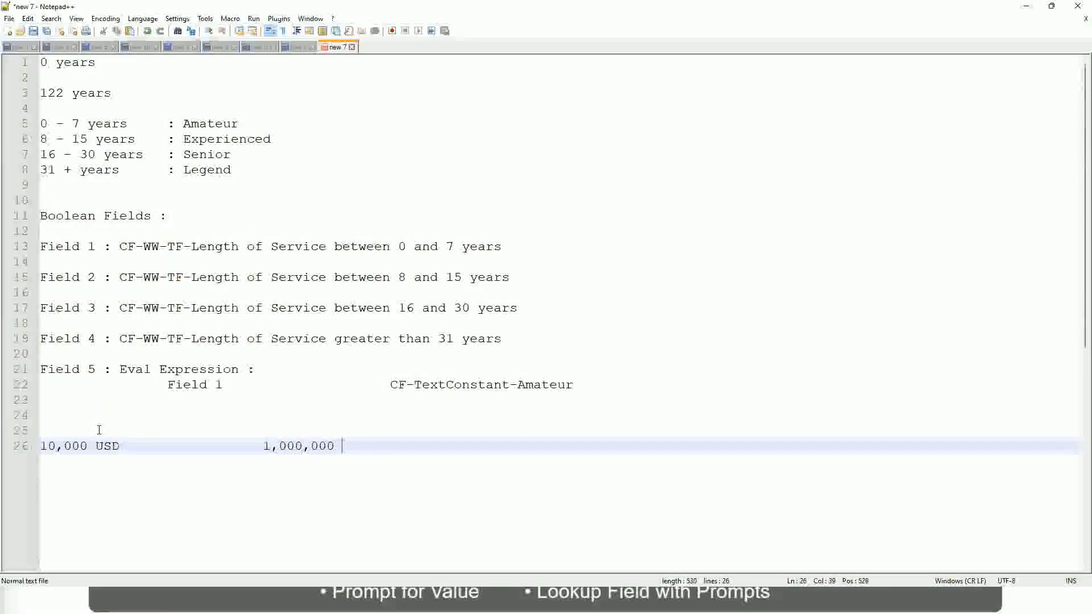
pyautogui.write('USD')
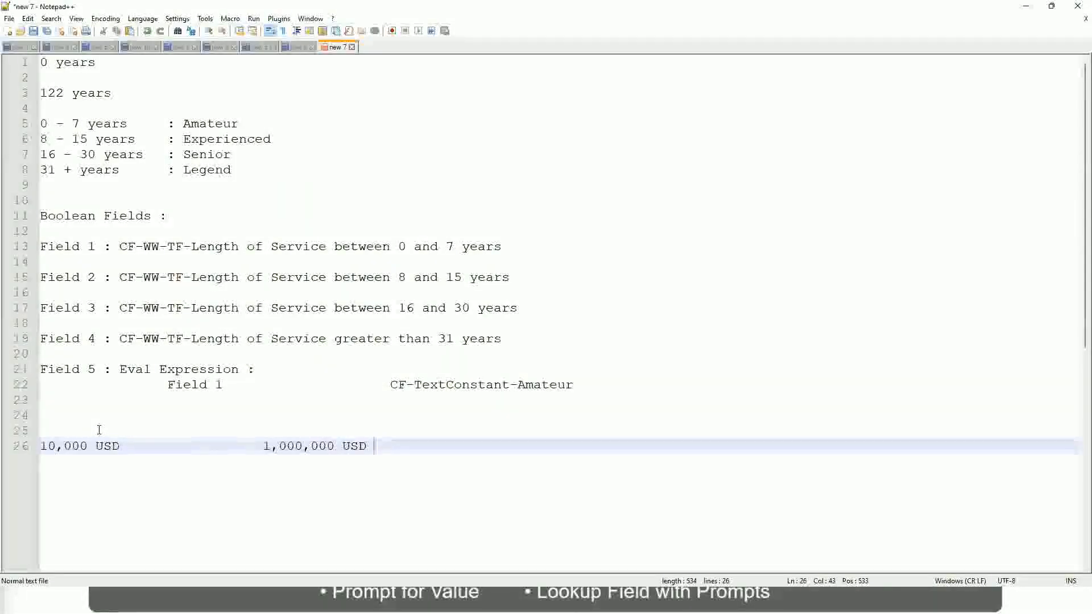
# Step: Below the USD amounts, after a blank line, add the band "10 - 50,000 : Low"
pyautogui.press('Return')
pyautogui.press('Return')
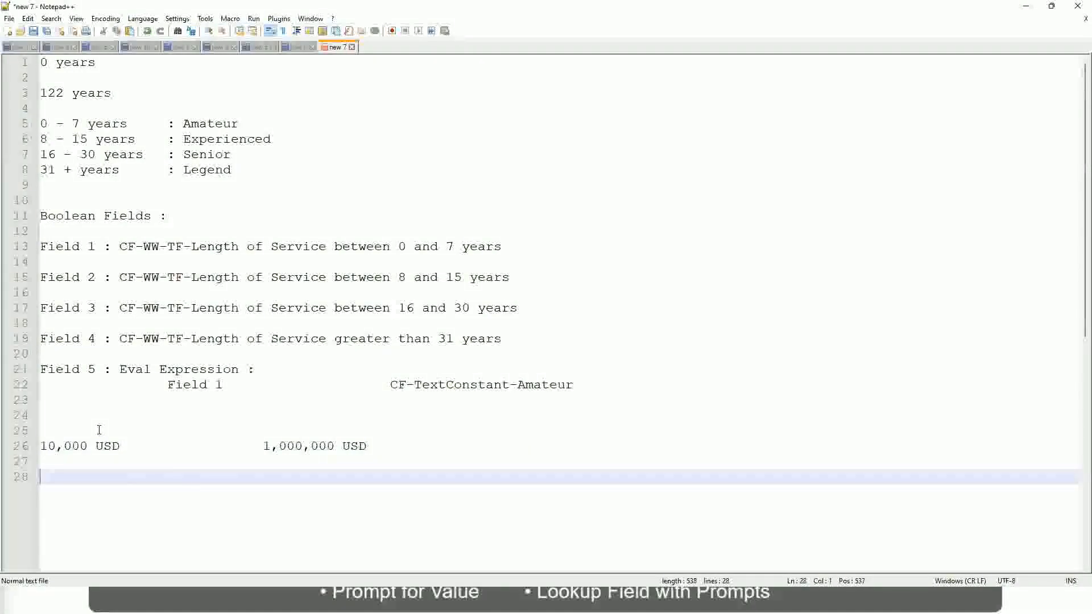
pyautogui.write('10 - 50,000')
pyautogui.press('Tab')
pyautogui.press('Tab')
pyautogui.press('Tab')
pyautogui.press('Tab')
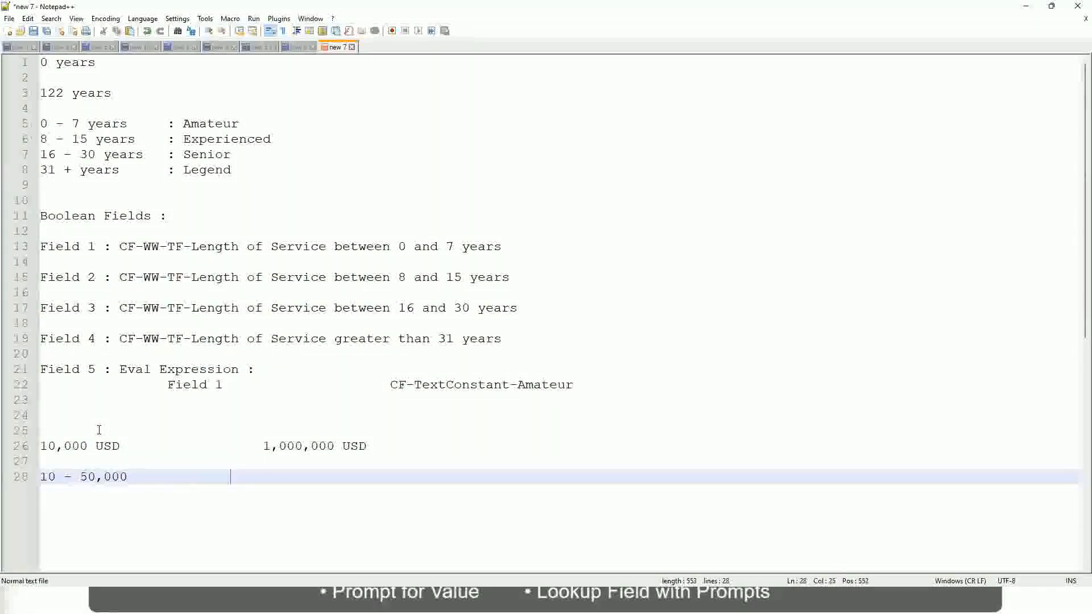
pyautogui.write(': Low')
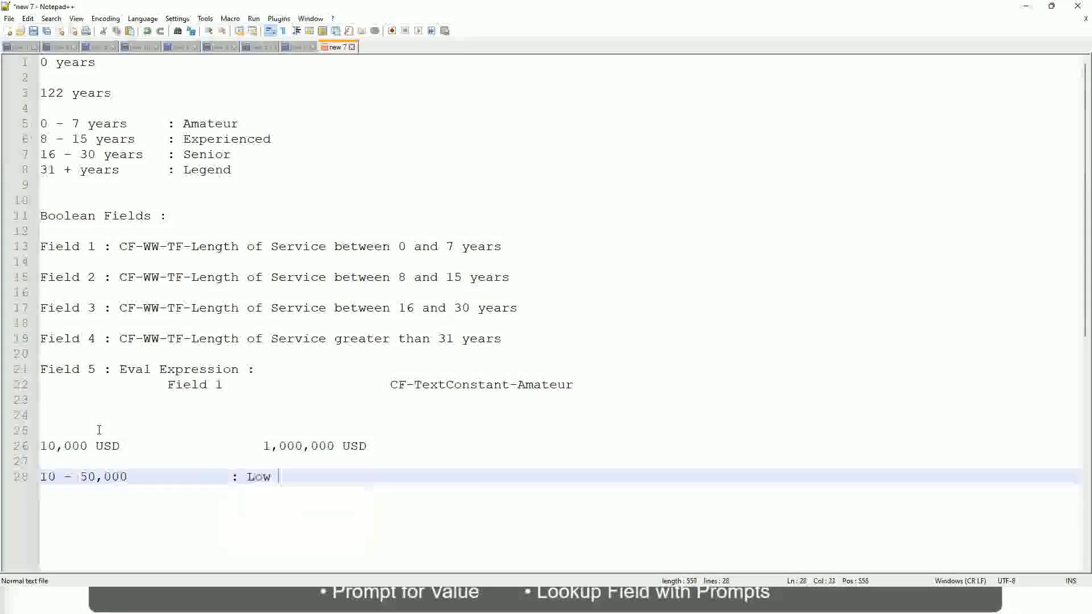
# Step: Add the band "50,001 - 150,000 : Medium" directly under the Low band, with its label aligned
pyautogui.press('Return')
pyautogui.press('Return')
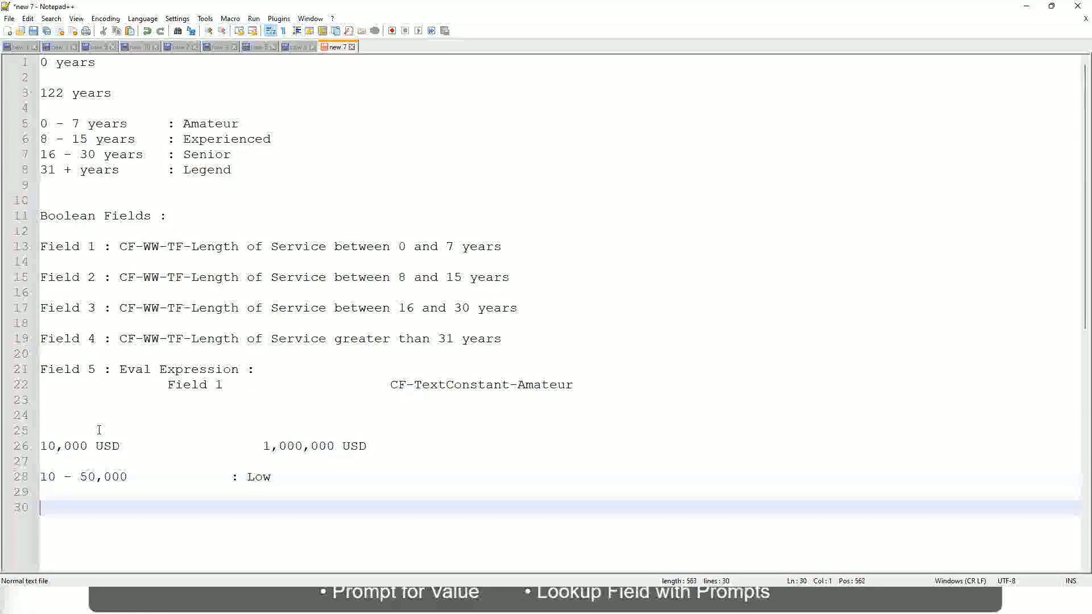
pyautogui.press('Up')
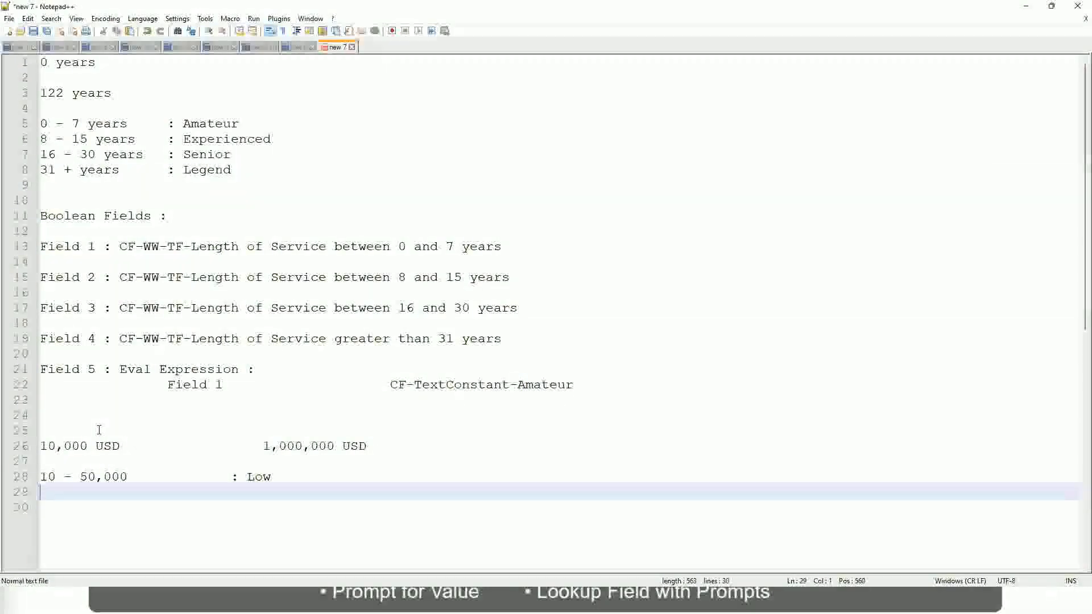
pyautogui.write('50,001 ')
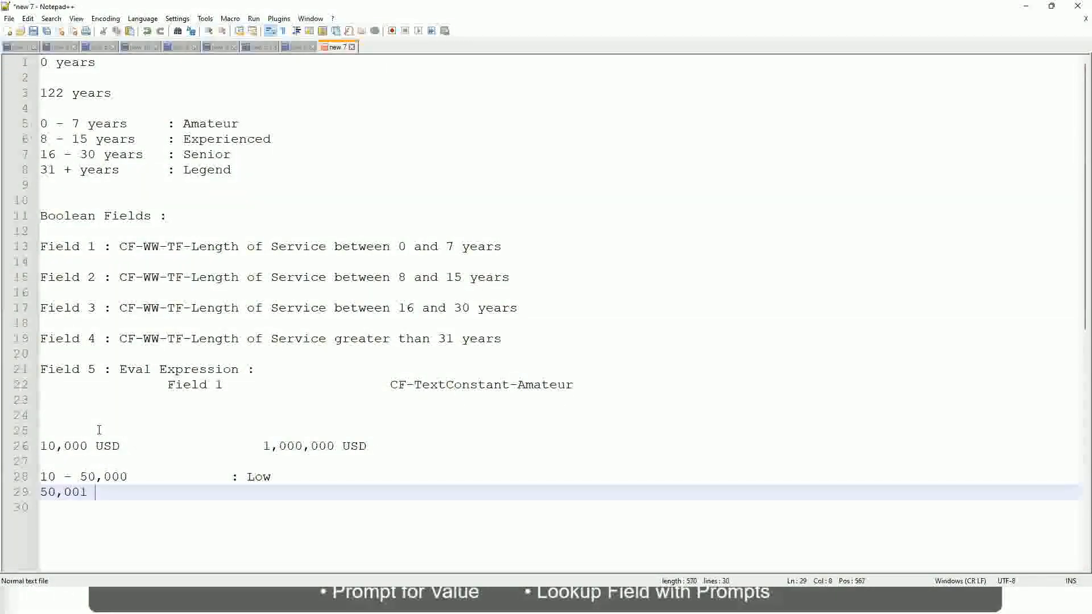
pyautogui.write('- 150,000')
pyautogui.press('Tab')
pyautogui.press('Tab')
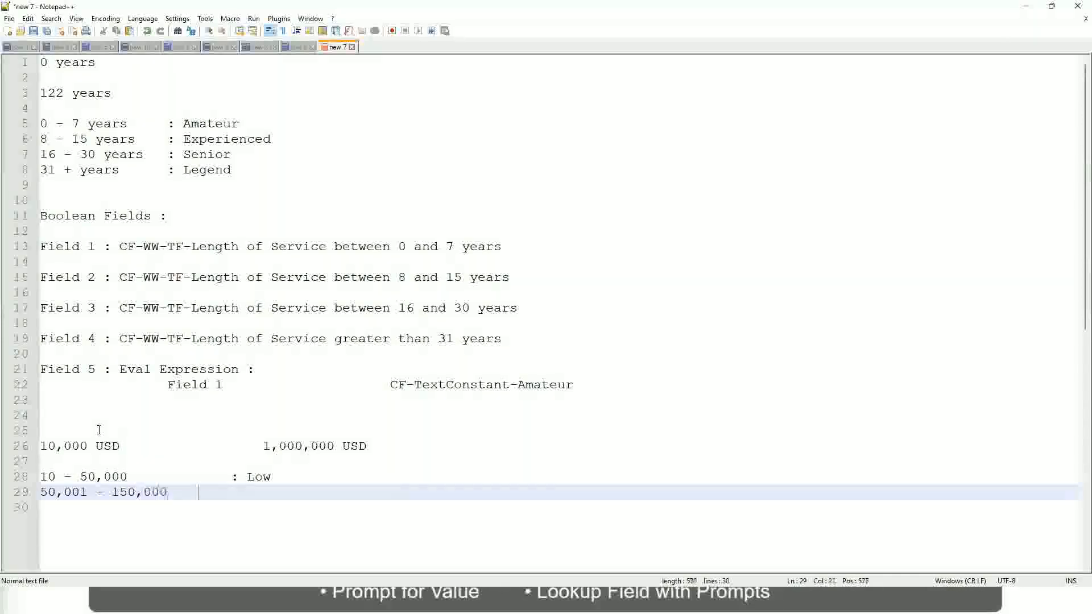
pyautogui.write(': Med')
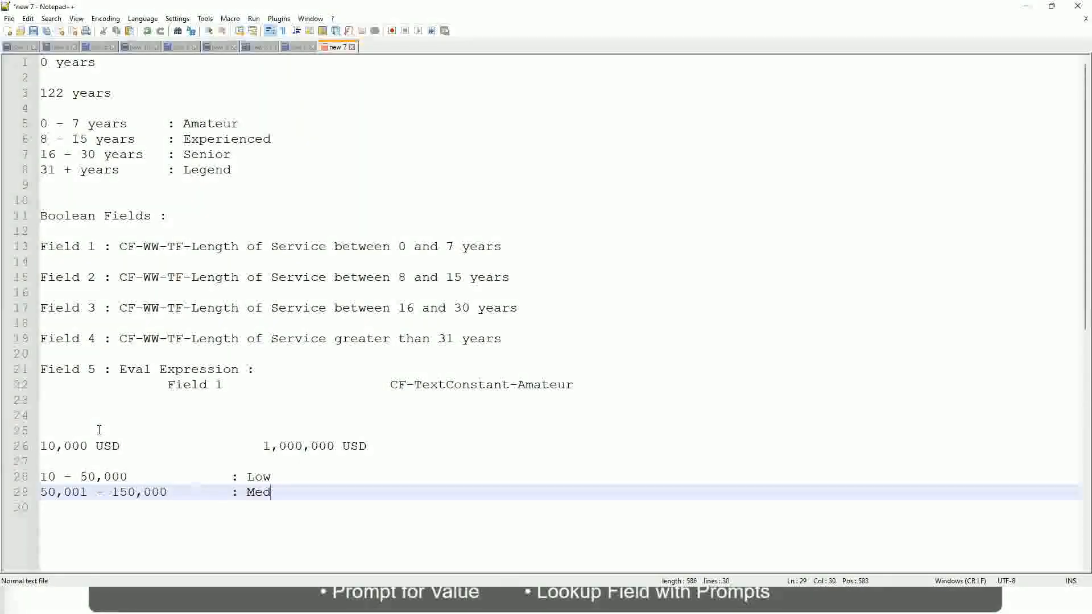
pyautogui.write('ium')
# Step: Add the band "> 150,000 : High" under the Medium band, with its label aligned
pyautogui.press('Return')
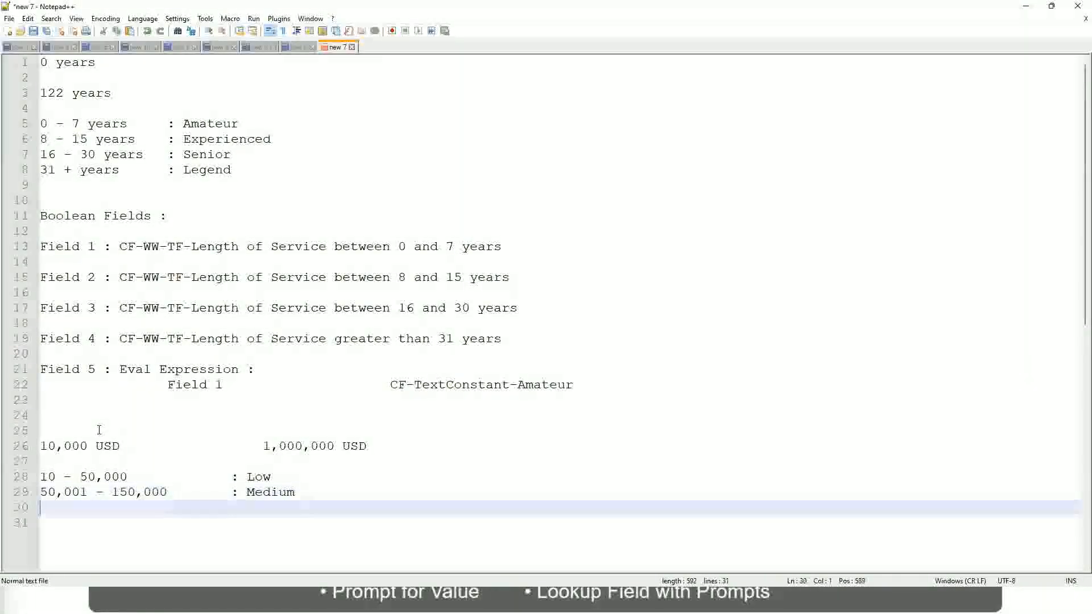
pyautogui.write('> 150,000')
pyautogui.press('Tab')
pyautogui.press('Tab')
pyautogui.press('Tab')
pyautogui.press('Tab')
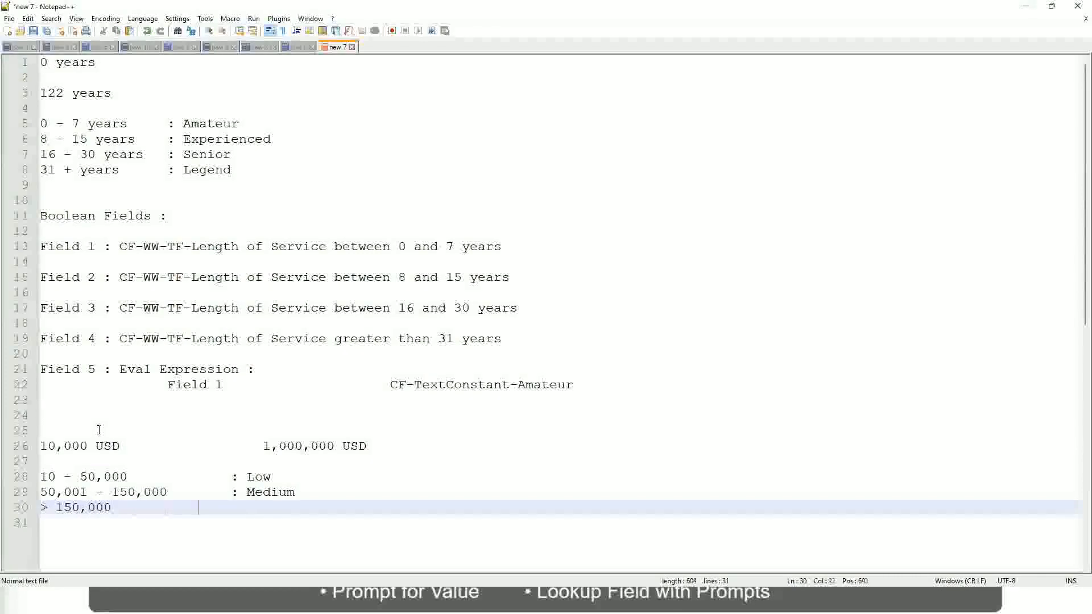
pyautogui.write(': High')
# Step: Review the USD amount range and how it divides into the Low, Medium and High bands in the notes
pyautogui.click(35, 445)
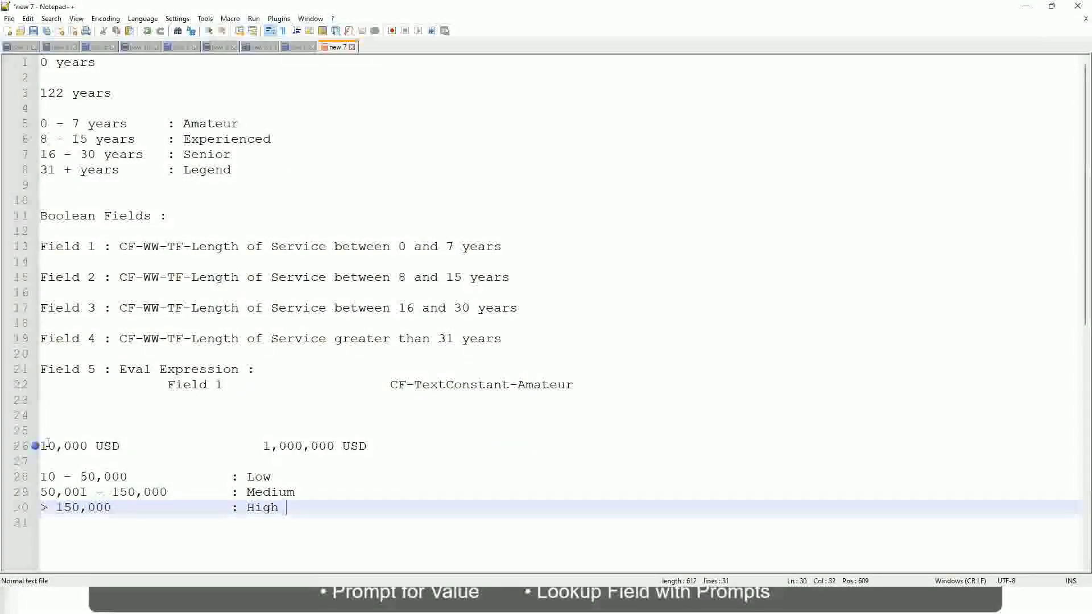
pyautogui.click(34, 446)
pyautogui.click(48, 445)
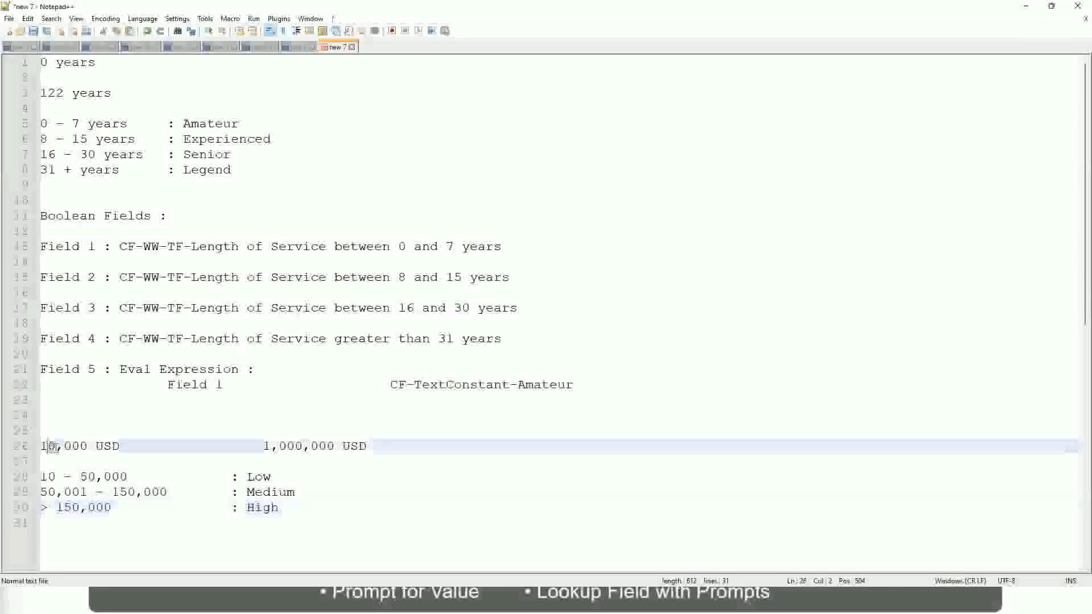
pyautogui.doubleClick(327, 446)
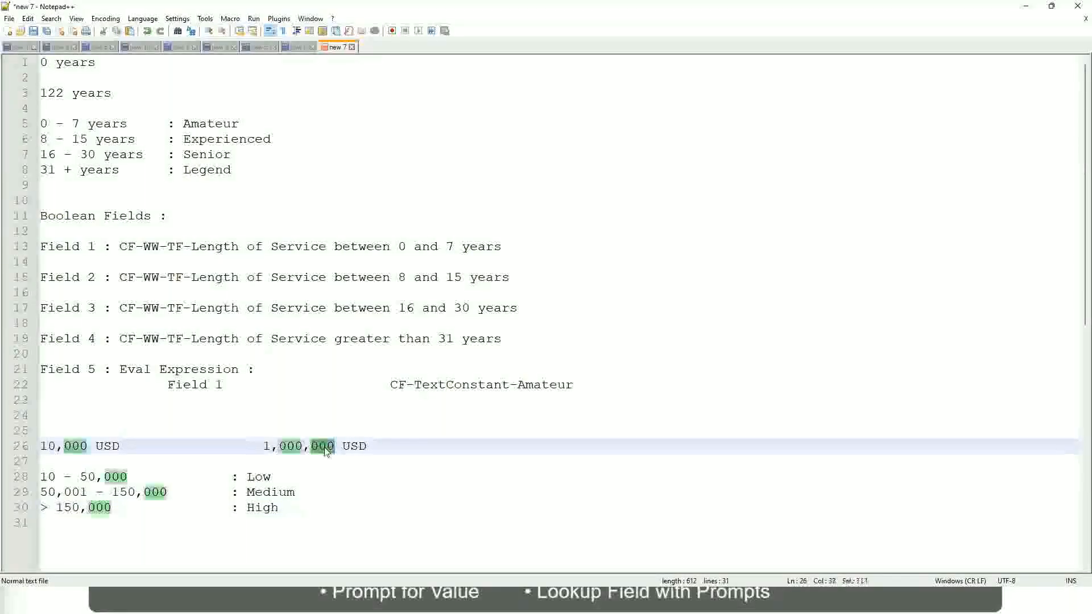
pyautogui.click(200, 492)
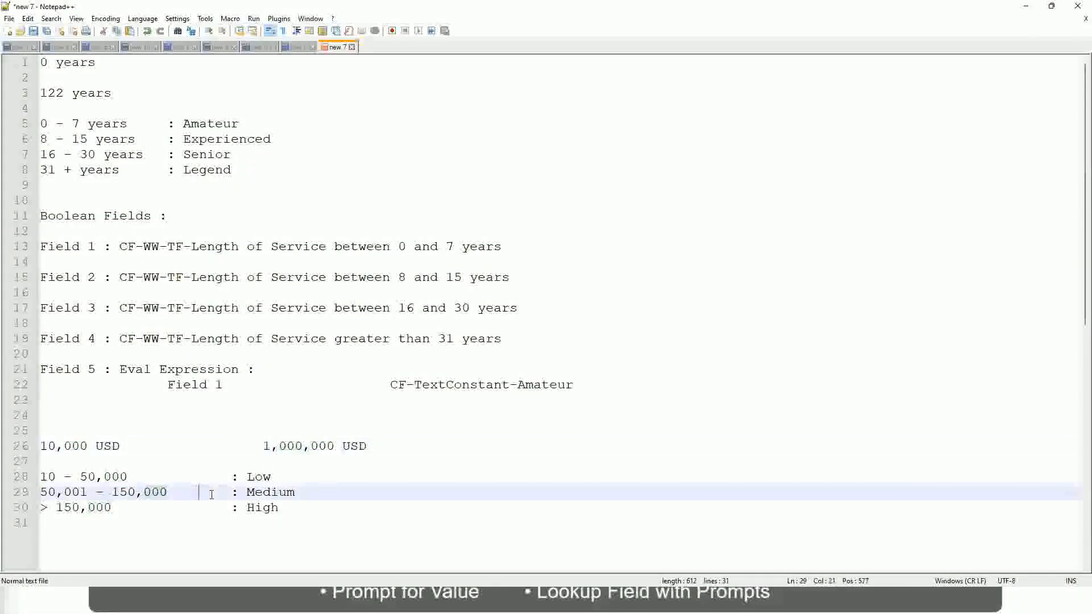
pyautogui.click(34, 445)
pyautogui.click(337, 448)
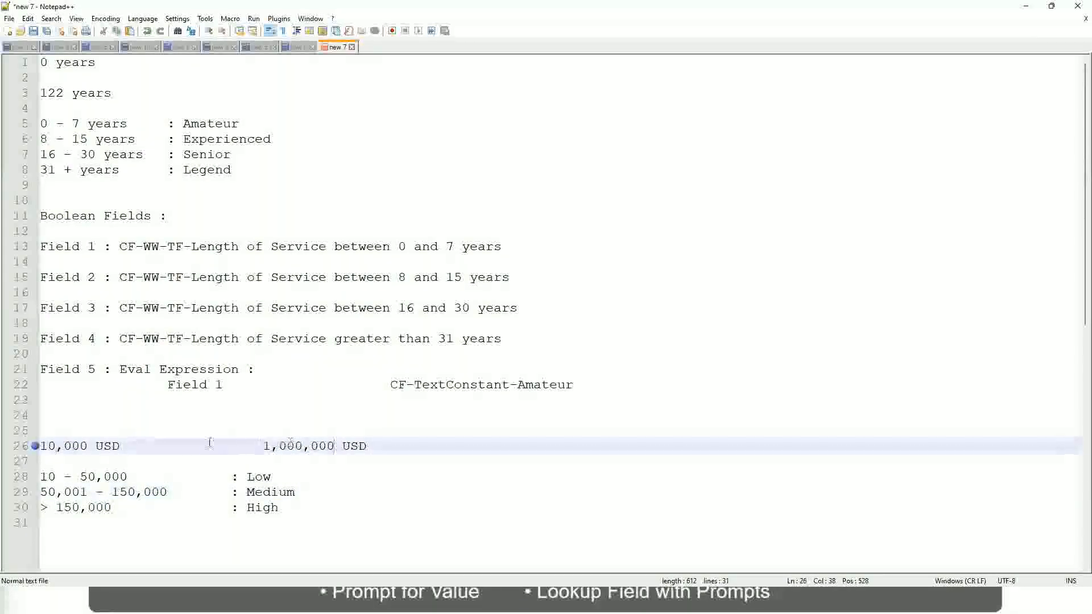
pyautogui.click(262, 476)
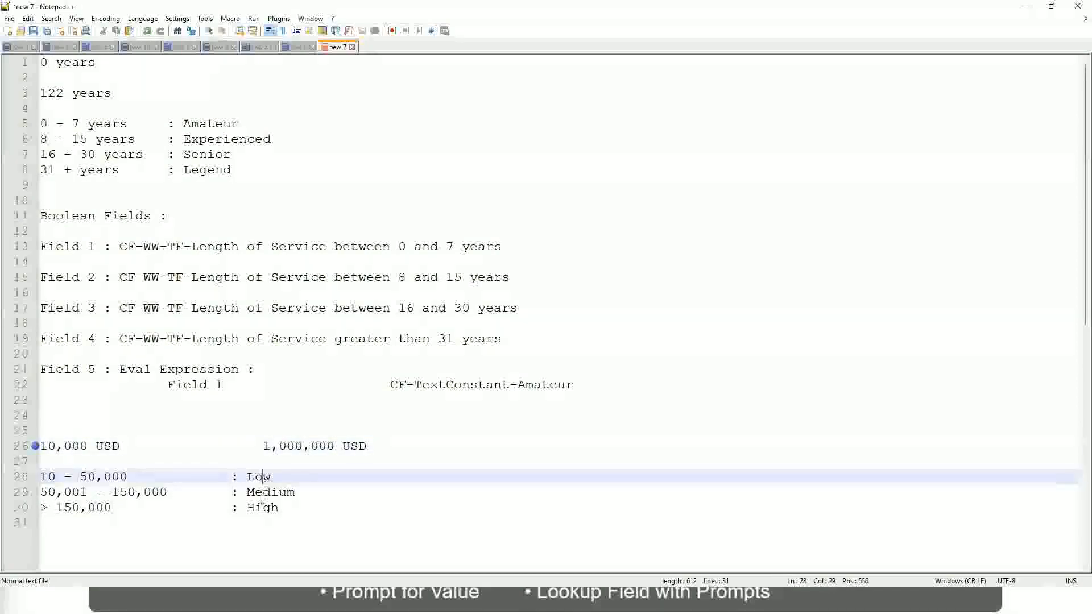
pyautogui.click(262, 507)
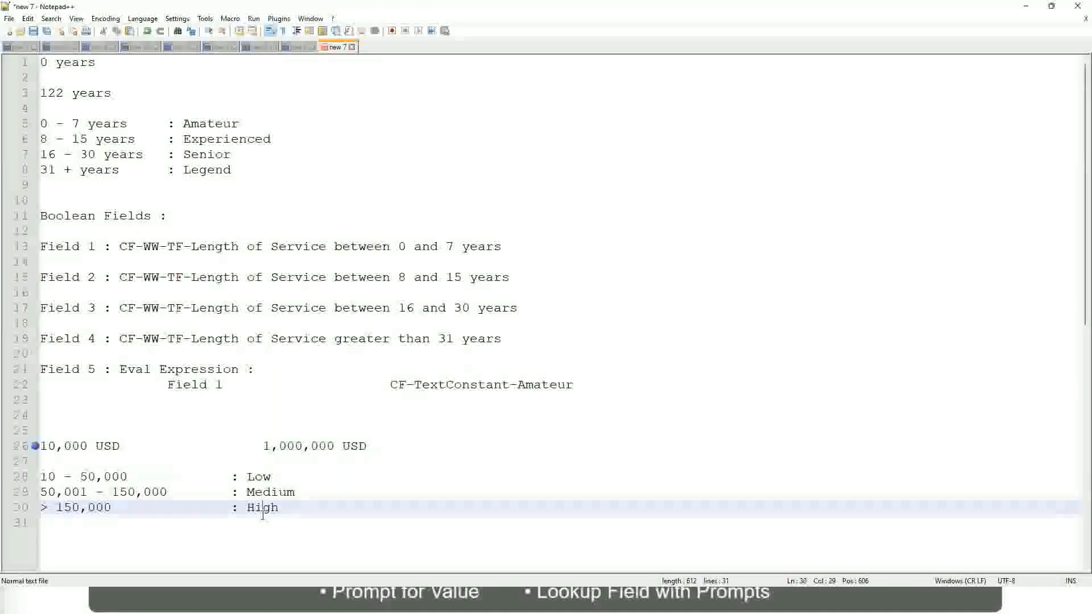
pyautogui.click(145, 459)
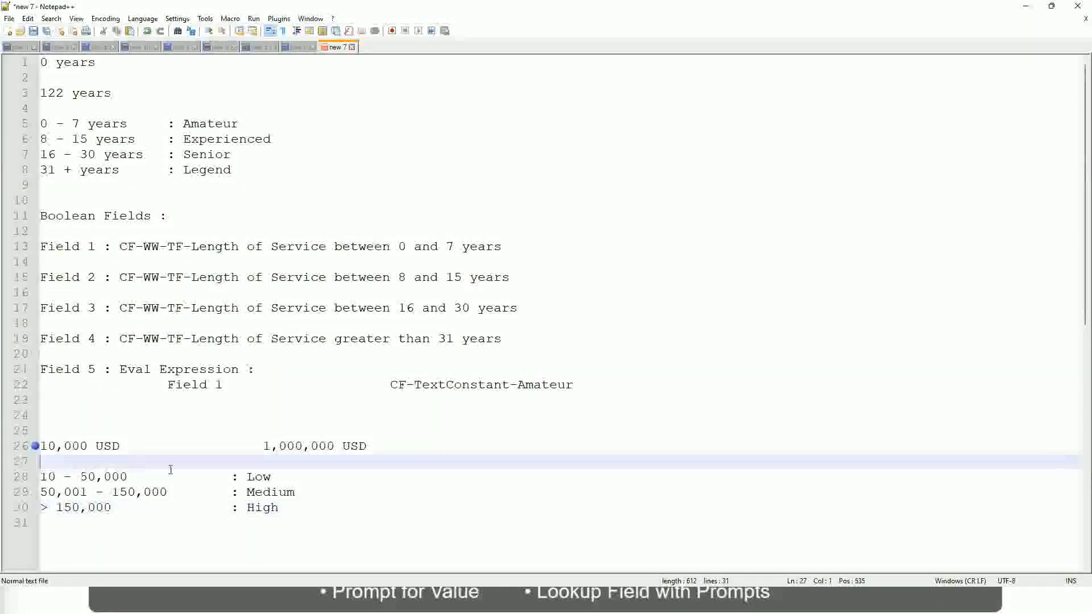
pyautogui.click(280, 505)
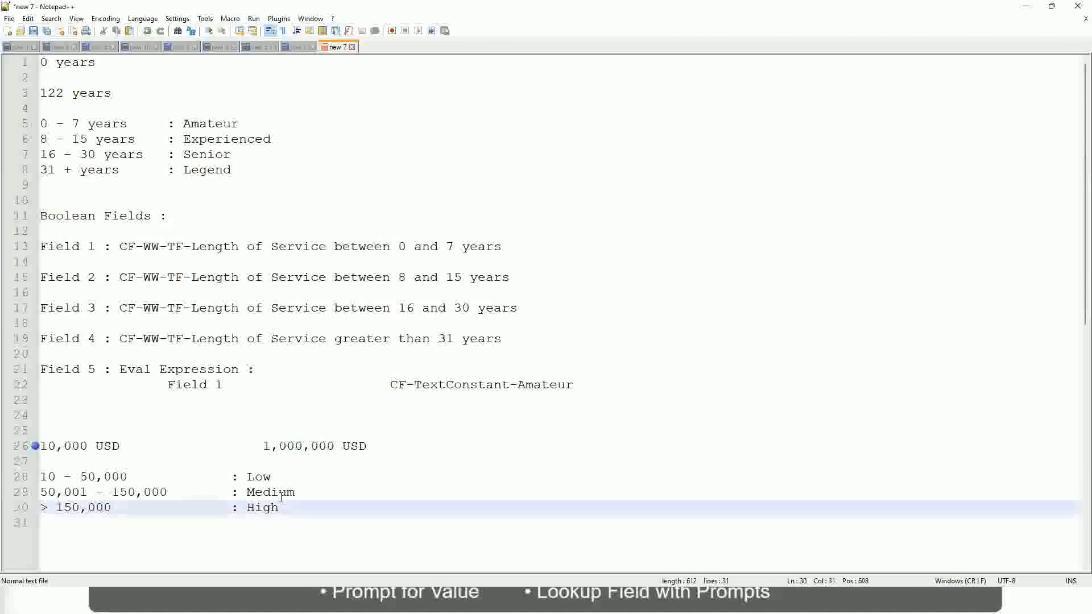